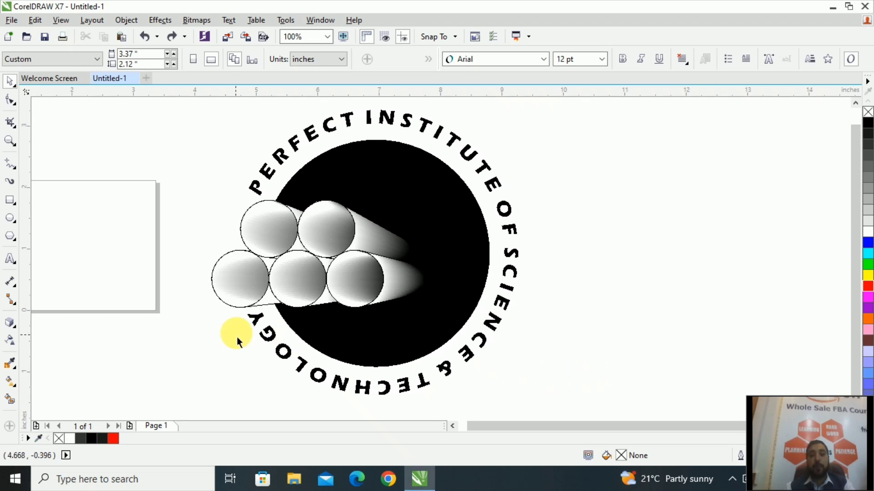
Delete the existing logo artwork: the circular text, the black circle and the stacked cylinders.
left_click_drag(230, 415, 603, 95)
key("Delete")
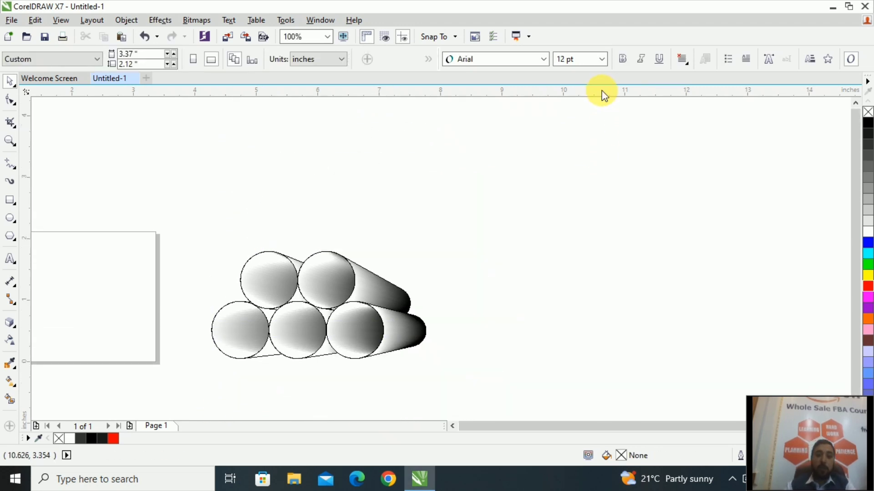
key("Tab")
key("Delete")
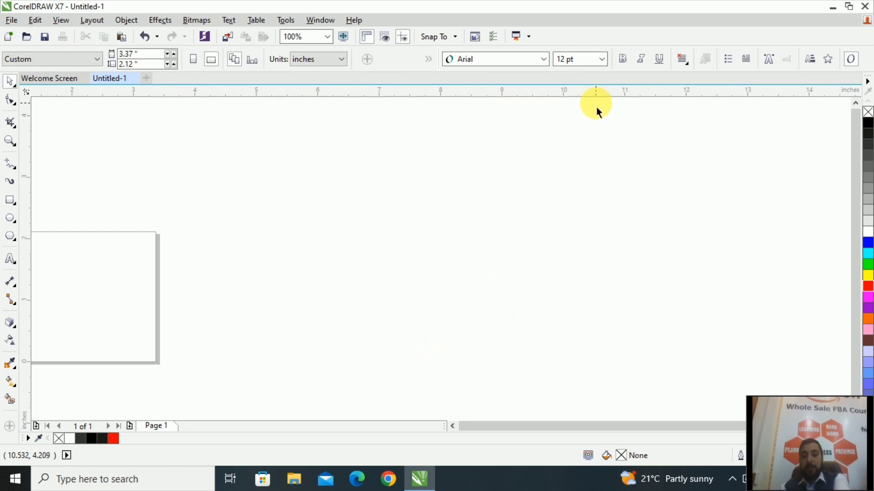
Draw a circle about 1.375 inches in diameter and place it just beside the page's right edge.
left_click(13, 219)
left_click_drag(261, 245, 349, 337)
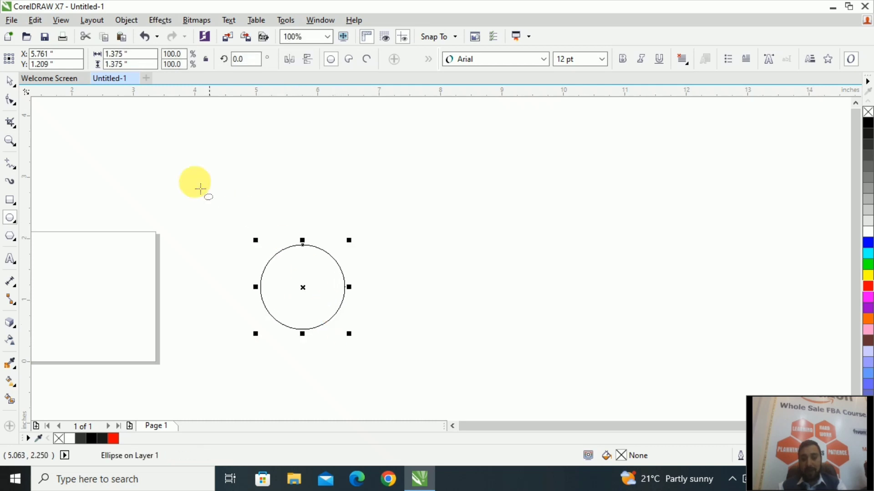
left_click(10, 82)
left_click_drag(284, 298, 199, 308)
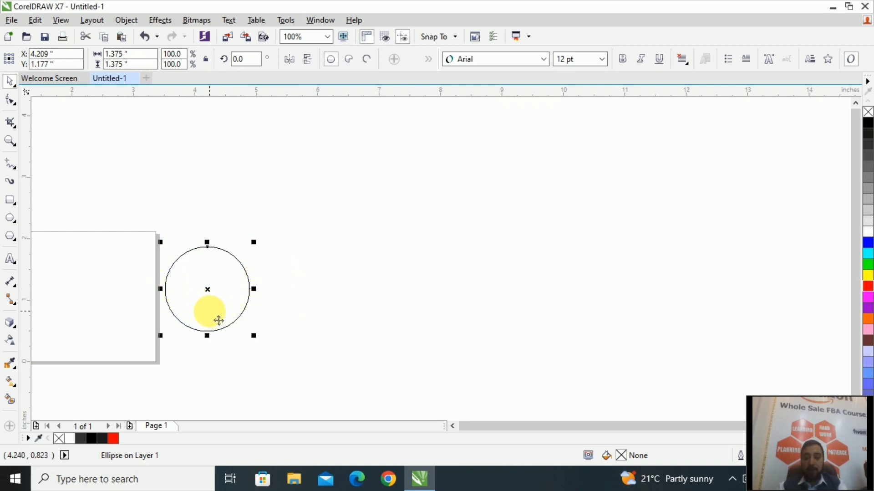
left_click_drag(220, 312, 296, 223)
key("ctrl+z")
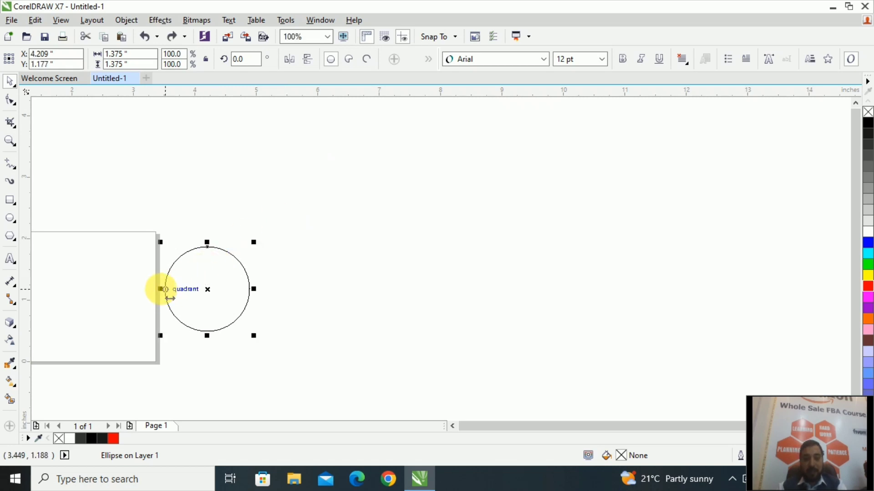
Mirror a copy of the circle to its right and repeat the duplication to form a row of three touching circles.
left_click_drag(160, 288, 278, 292)
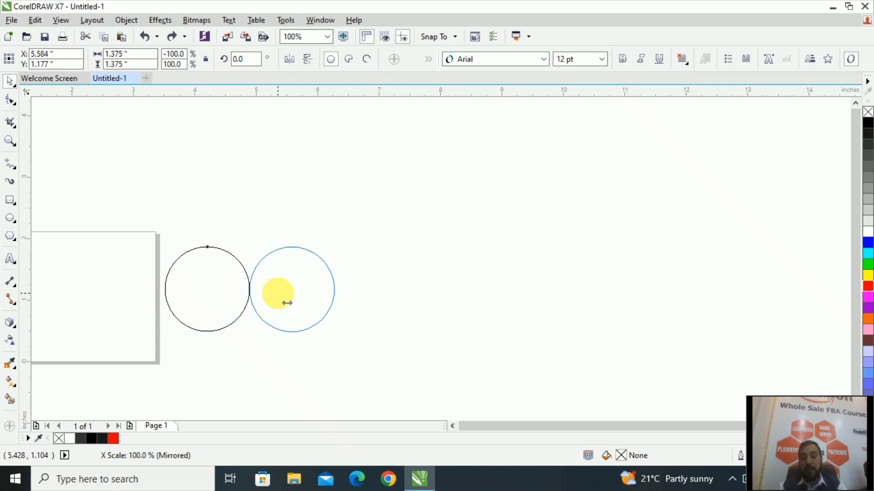
left_click_drag(288, 303, 287, 303)
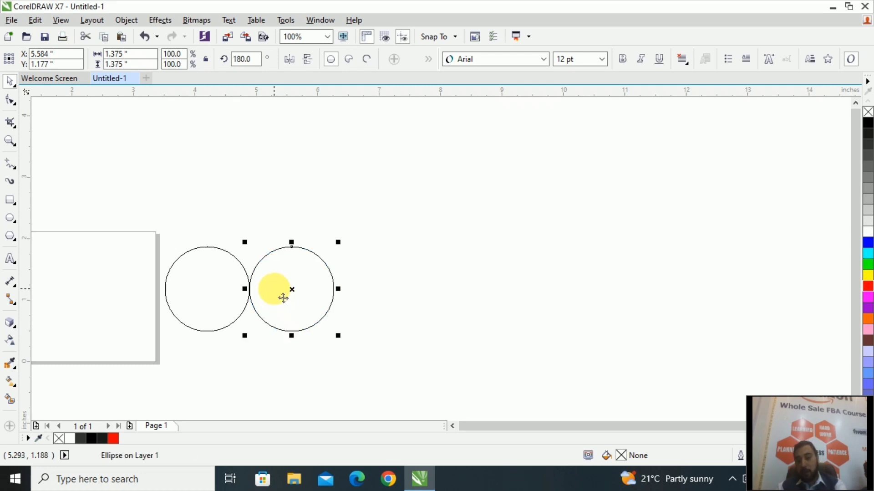
key("ctrl+r")
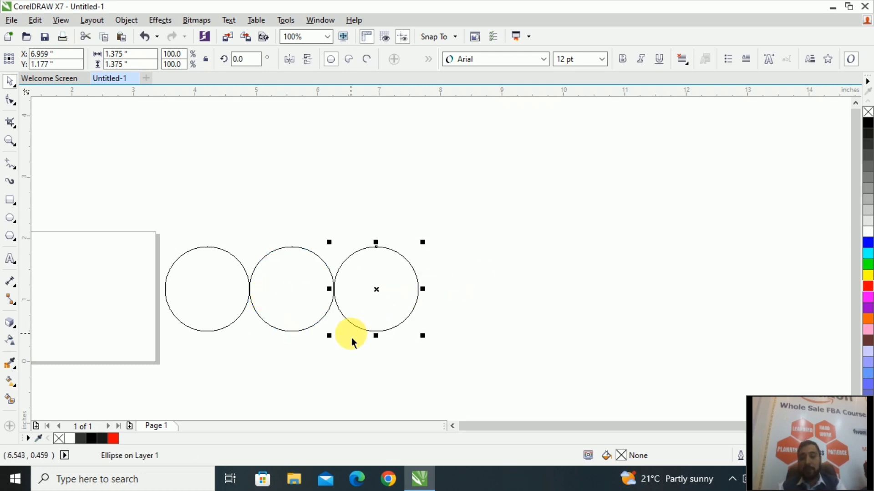
Draw a vertical guide line about 1.31 inches long upward from the centre of the first circle.
left_click(206, 293)
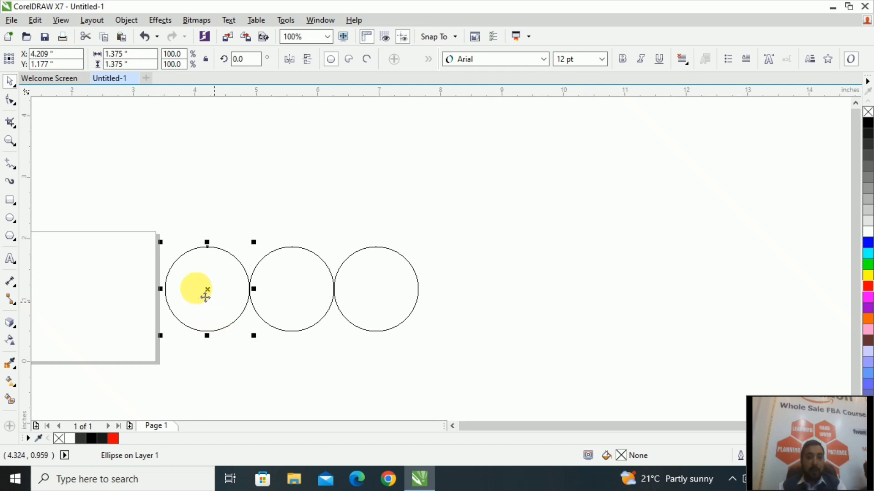
left_click(10, 164)
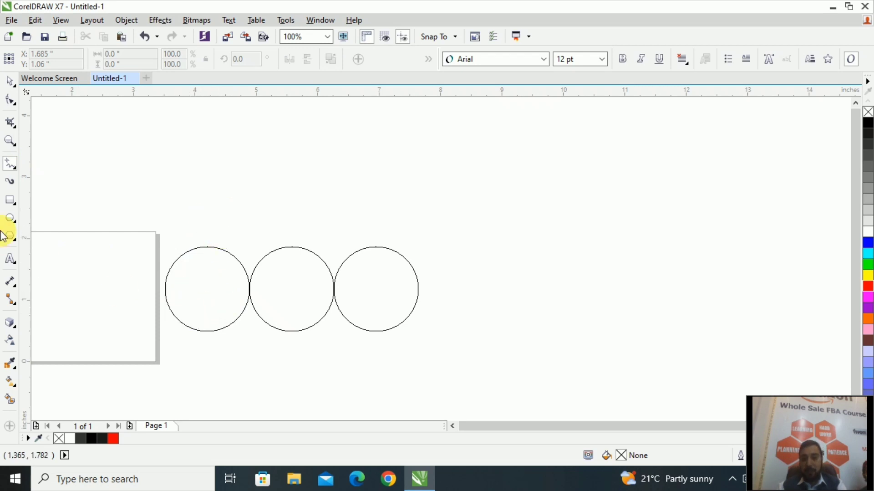
left_click(208, 289)
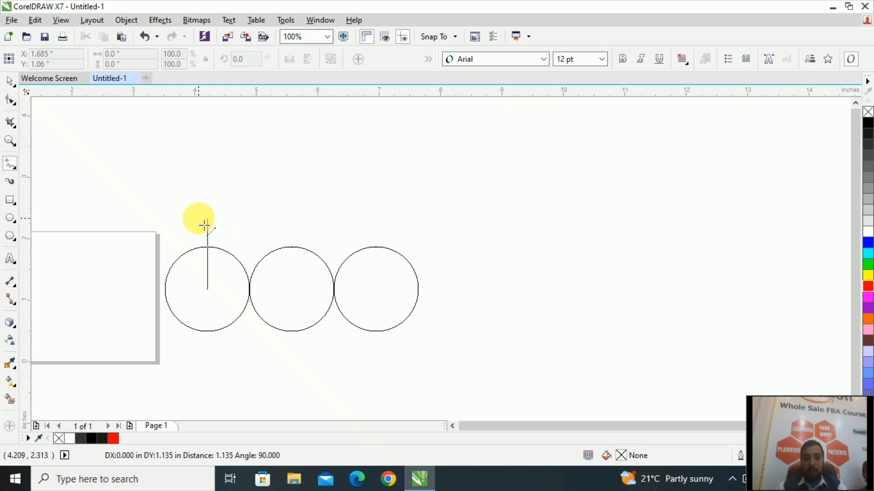
left_click(207, 209)
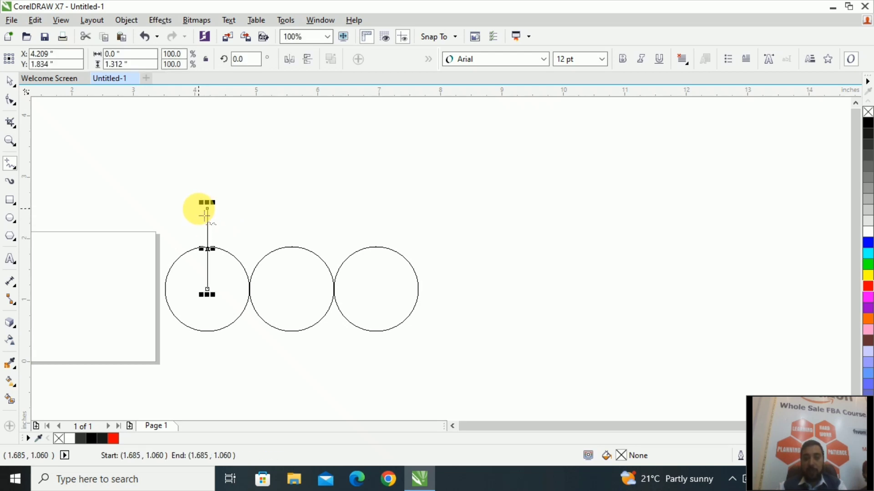
left_click(10, 78)
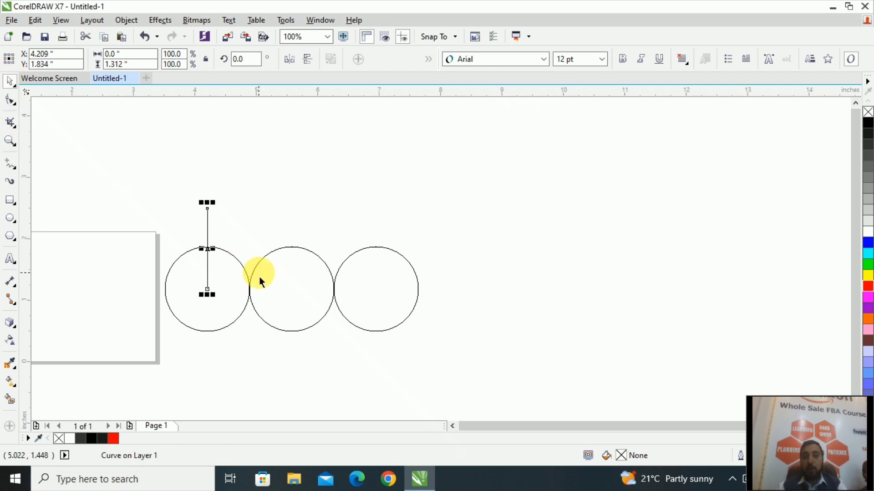
Set the line's rotation centre at the first circle's centre and rotate the line about 29° clockwise.
left_click(218, 224)
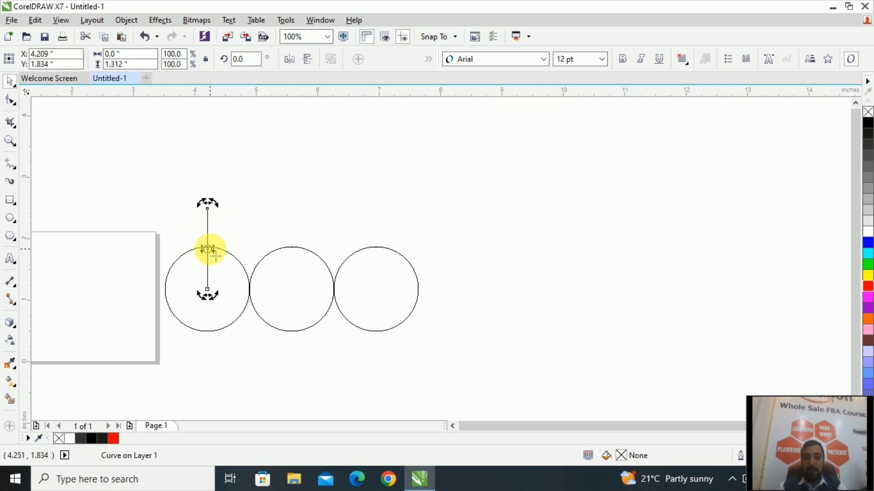
left_click_drag(210, 248, 208, 289)
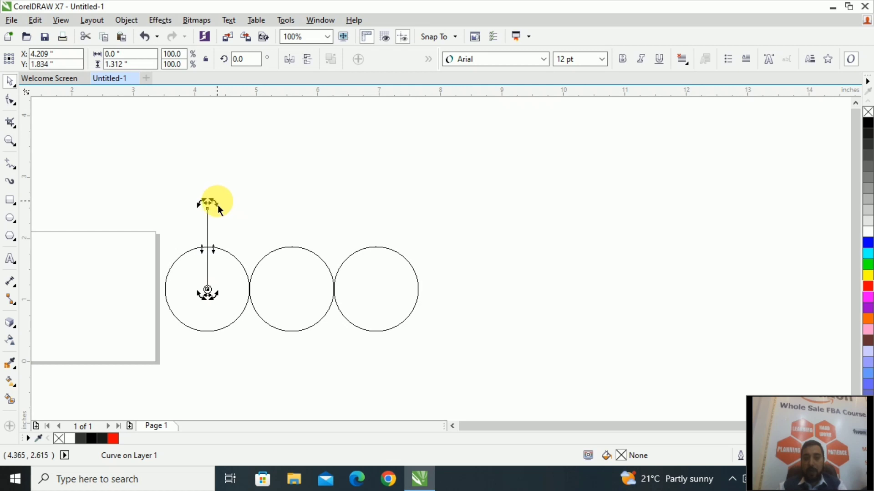
left_click_drag(214, 204, 229, 210)
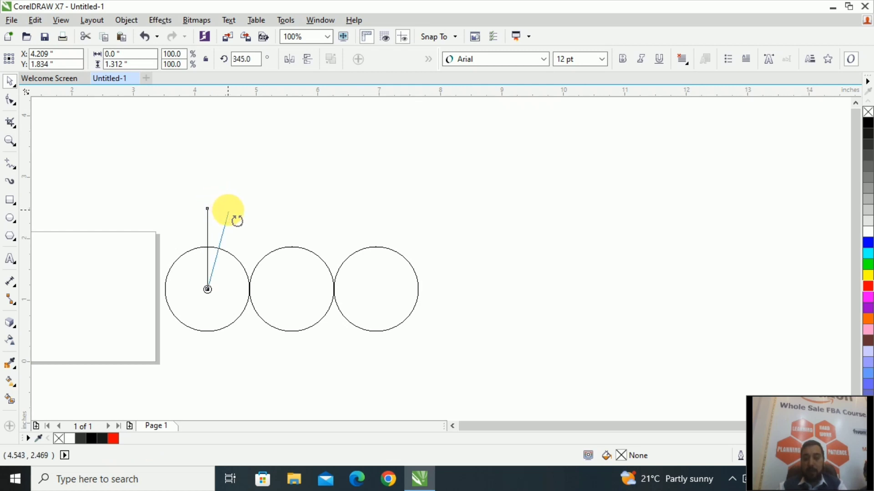
left_click_drag(228, 210, 246, 227)
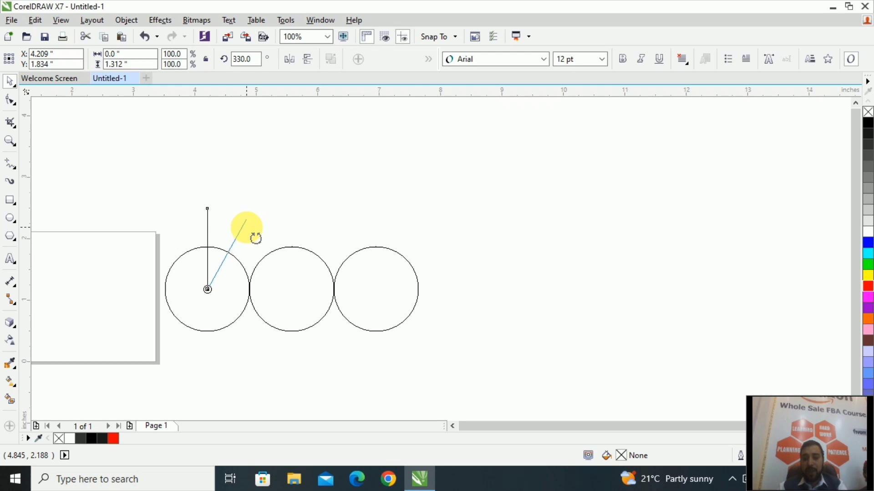
left_click_drag(247, 226, 245, 228)
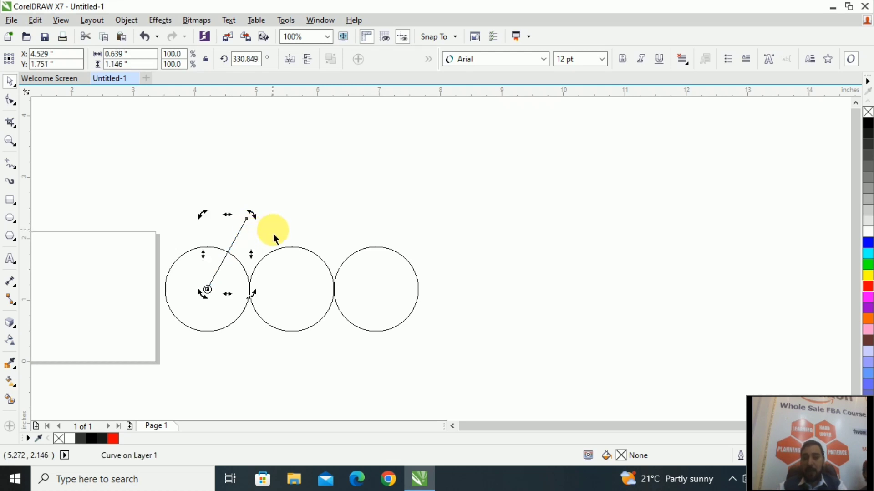
Place a copy of the slanted guide line across the centre of the middle circle, keeping the original line in place.
left_click(242, 238)
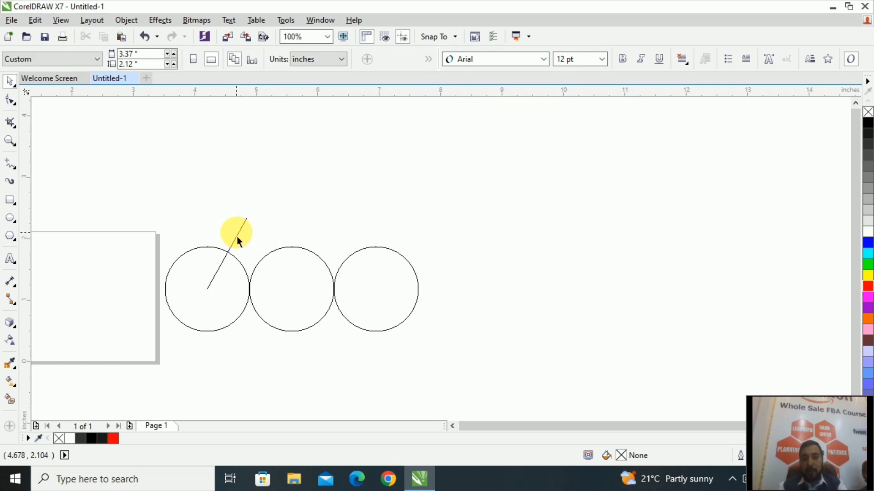
left_click(239, 228)
left_click_drag(242, 228, 300, 303)
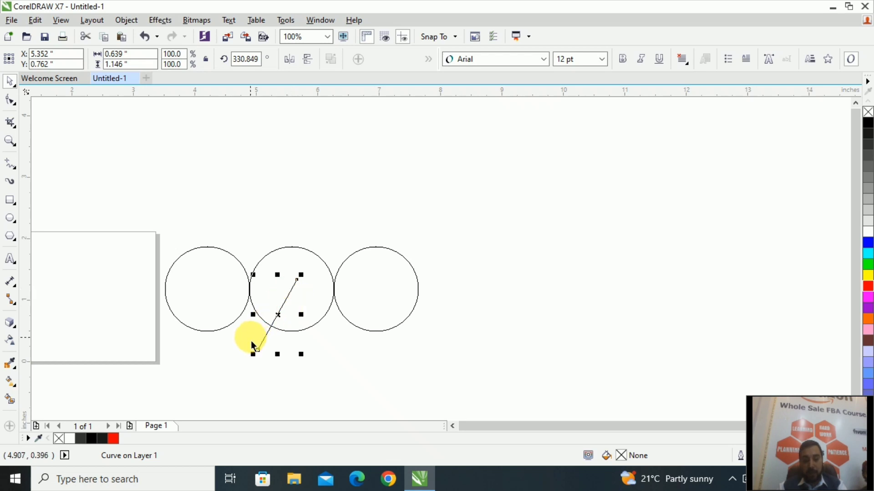
key("ctrl+z")
left_click_drag(247, 246, 298, 301)
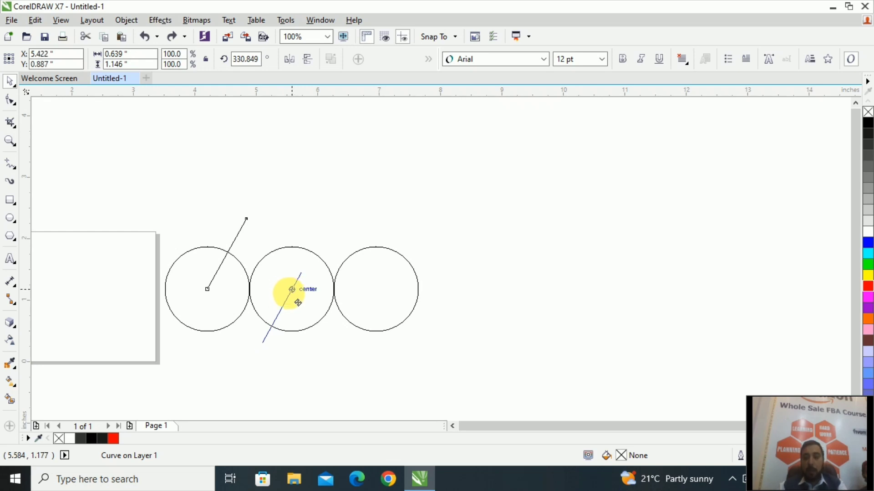
left_click_drag(290, 295, 289, 294)
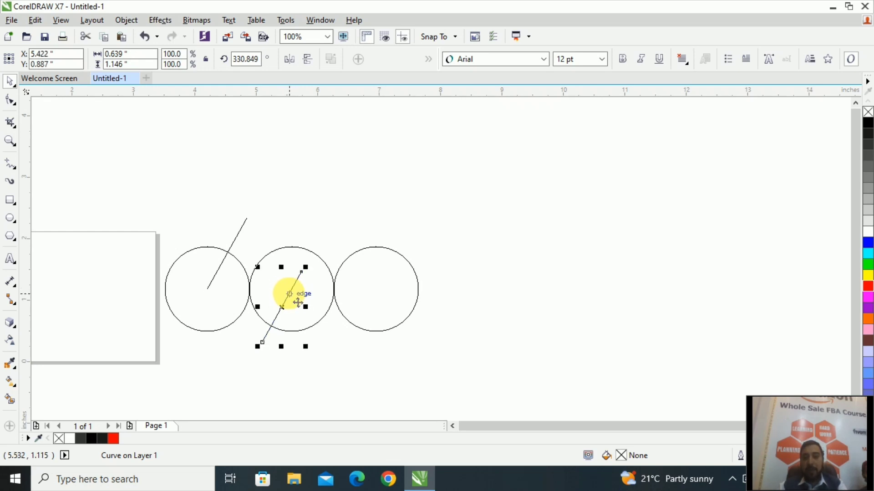
left_click(241, 370)
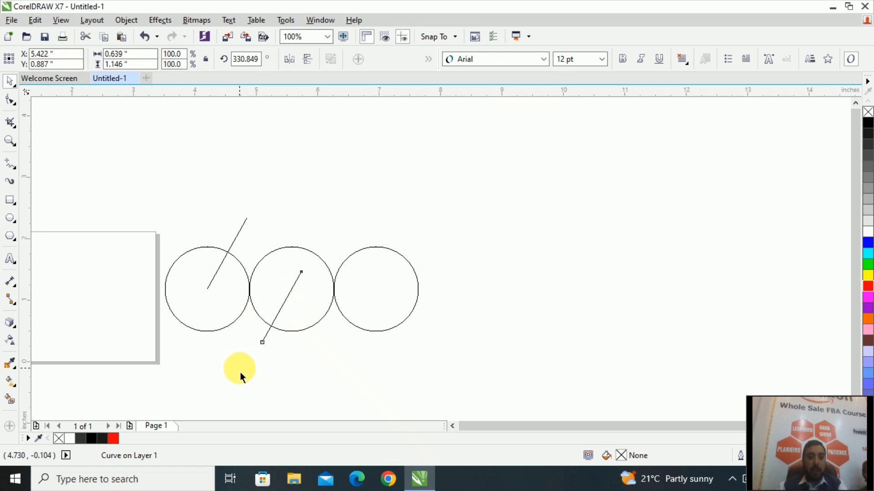
Copy the middle and right circles with their guide line up along the first slanted line to form an upper row.
left_click_drag(474, 383, 245, 229)
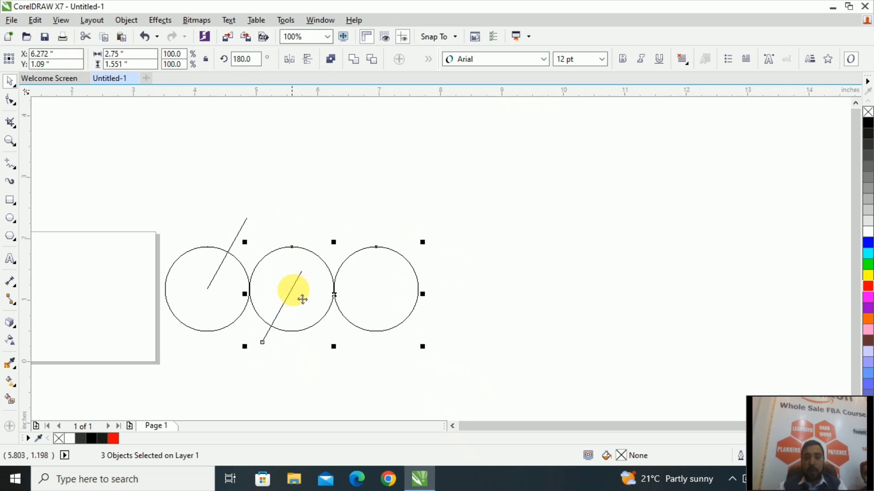
left_click_drag(301, 300, 259, 221)
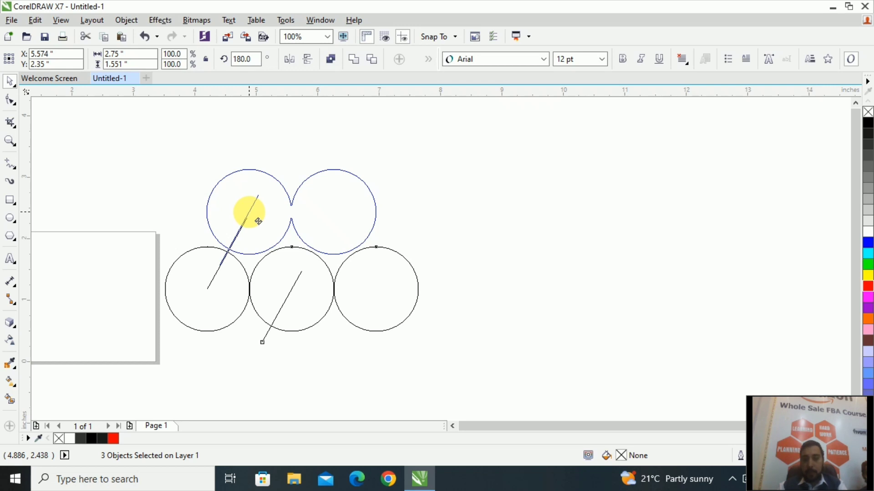
left_click_drag(258, 221, 259, 219)
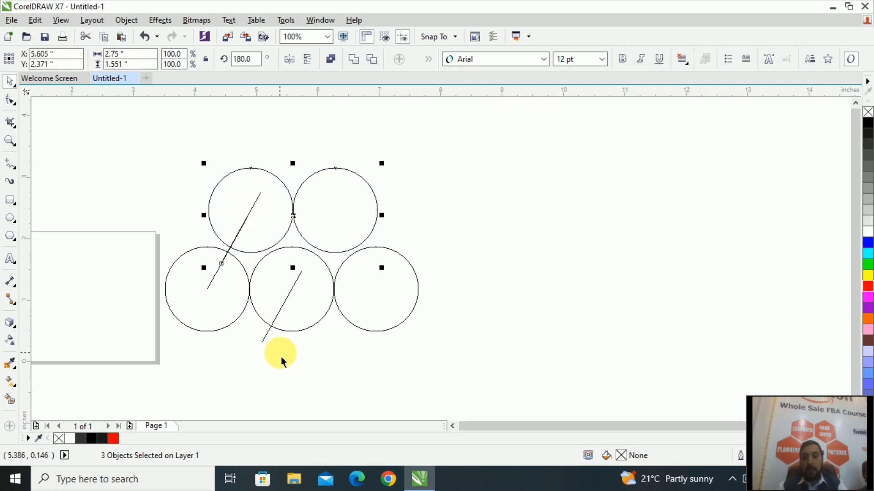
left_click(281, 379)
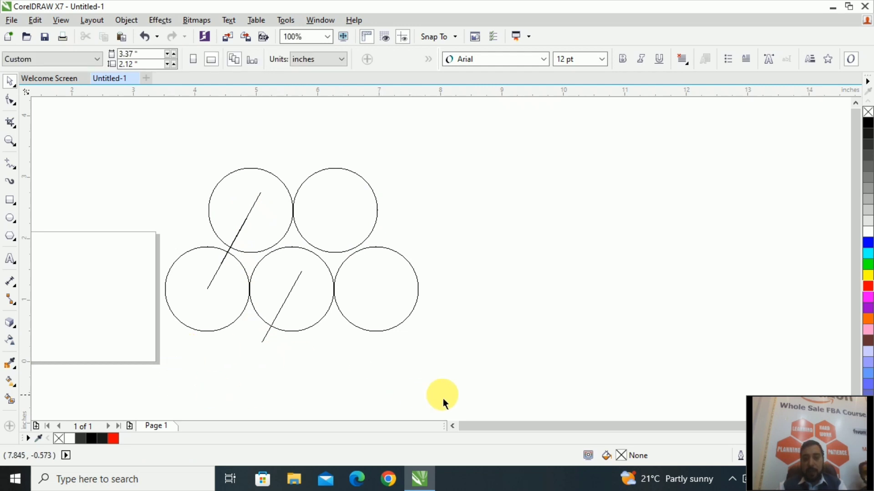
Delete all the slanted guide lines, leaving only the five circles.
left_click(267, 340)
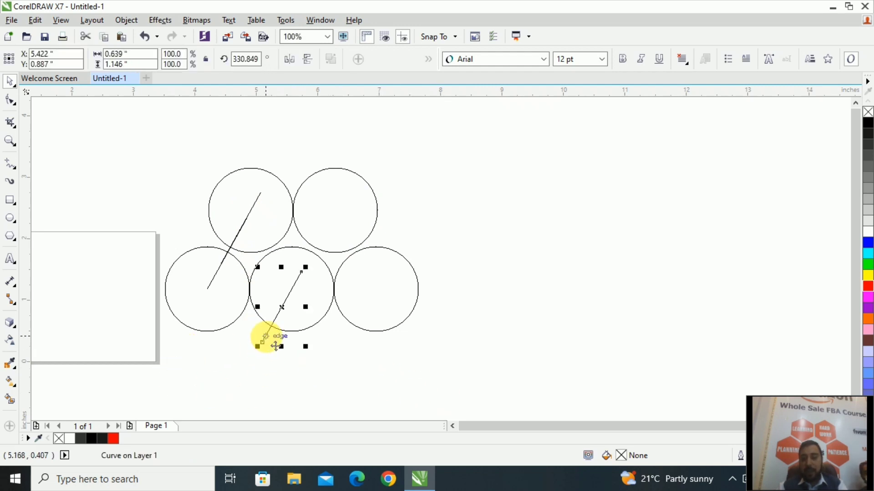
key("Delete")
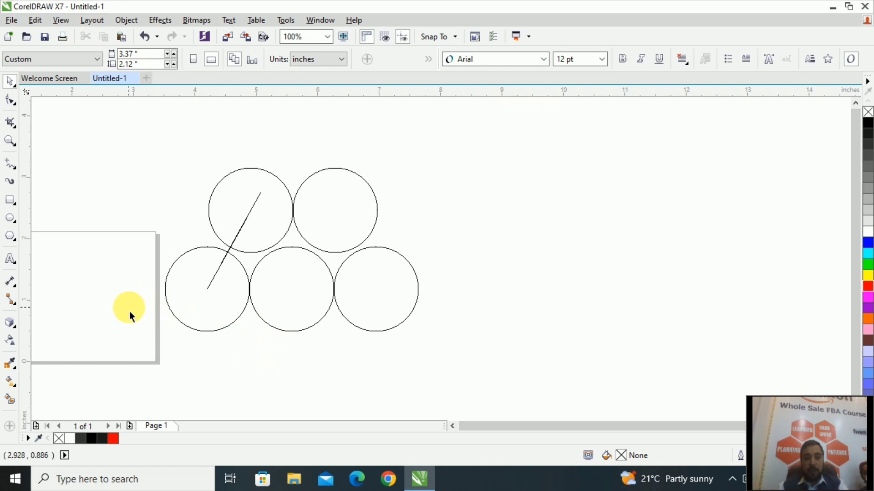
left_click_drag(129, 308, 308, 188)
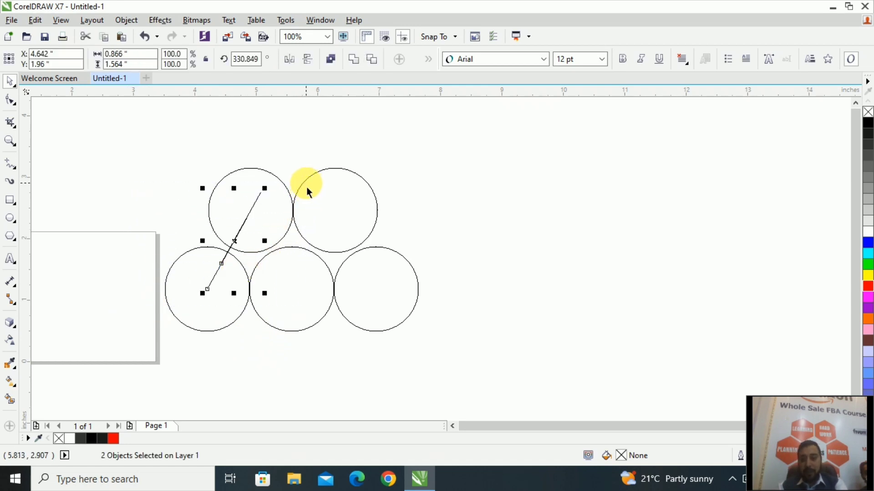
key("Delete")
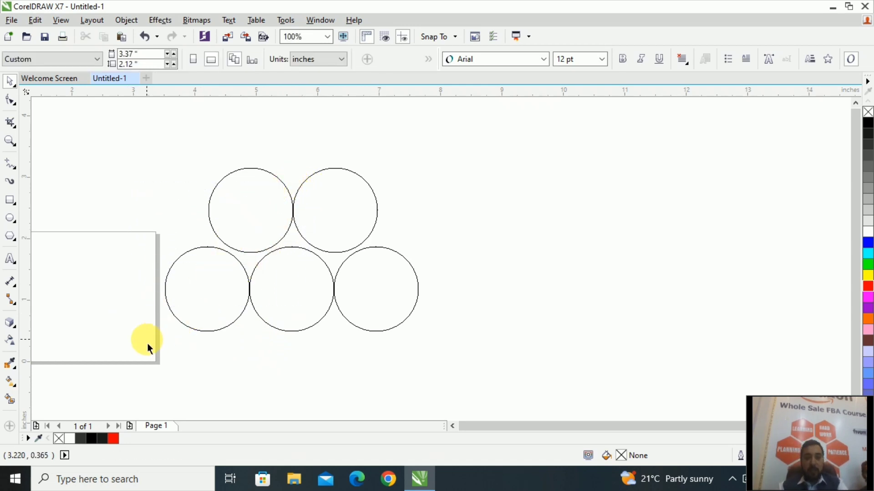
Nudge the two upper circles about 0.08 inches down and 0.01 inches left to nest them on the lower row.
left_click_drag(189, 139, 397, 277)
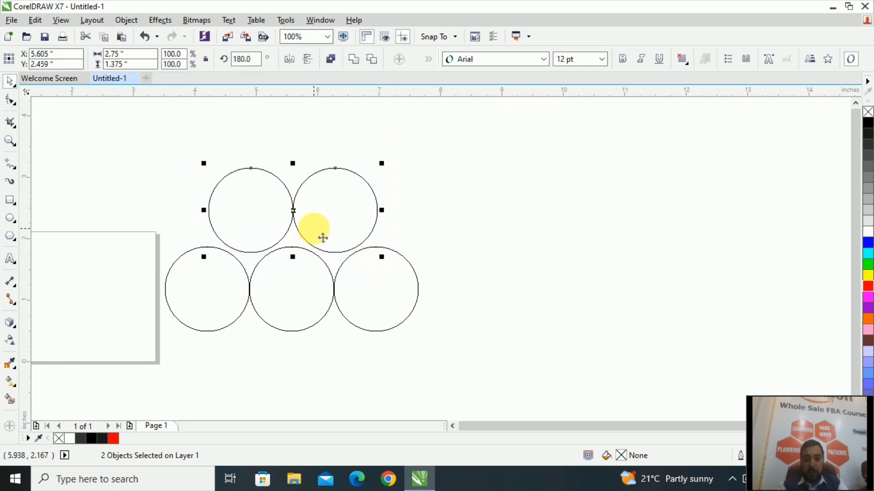
key("Down")
key("Down")
key("Down")
key("Down")
key("Down")
key("Down")
key("Down")
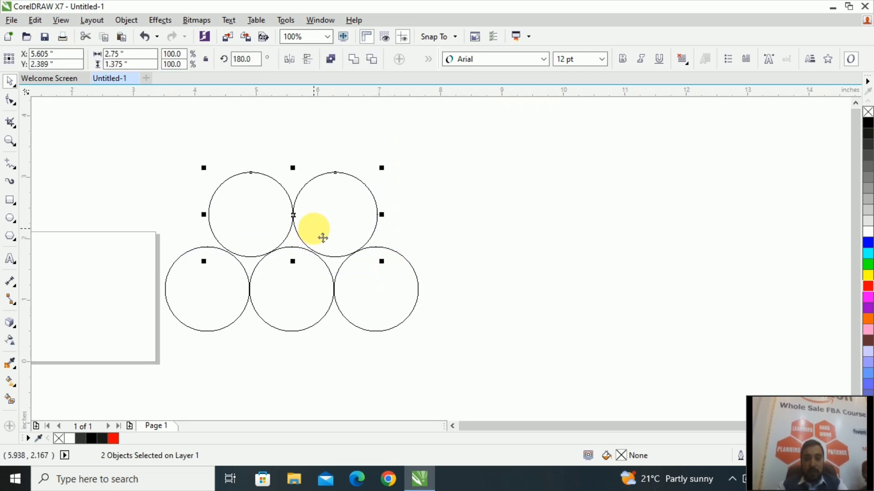
key("Left")
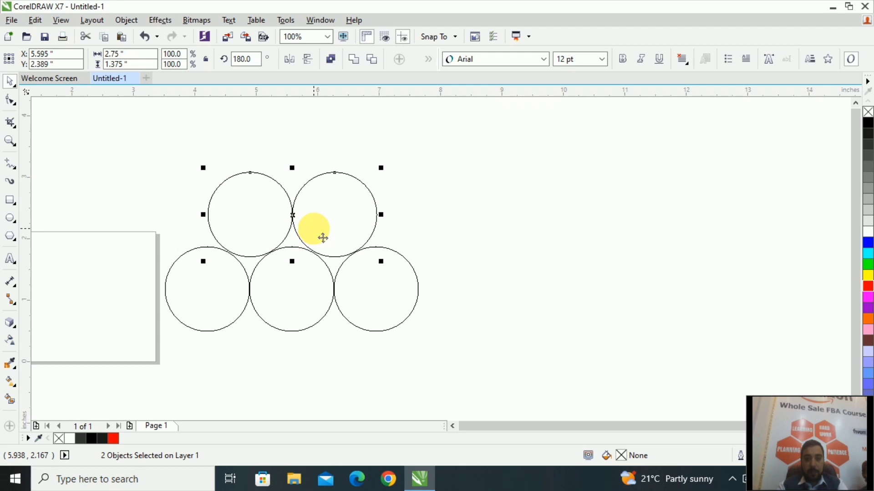
key("Down")
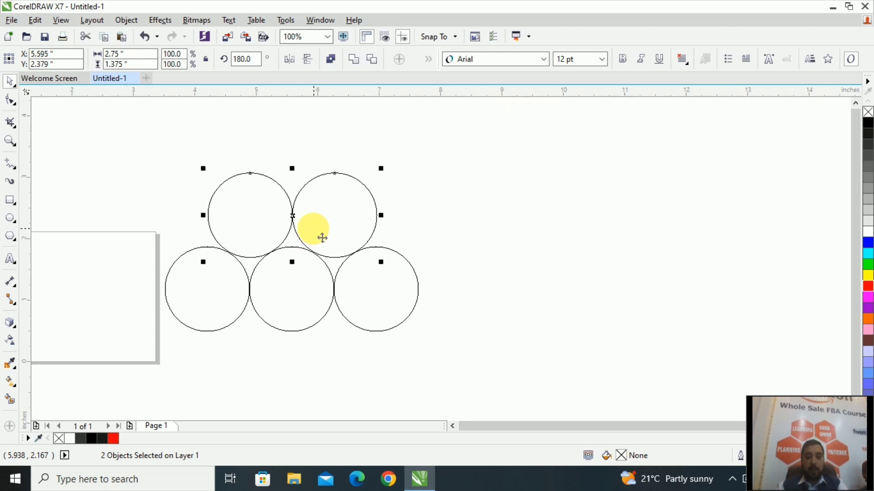
Group all five circles of the two stacked rows into one object.
left_click(158, 206)
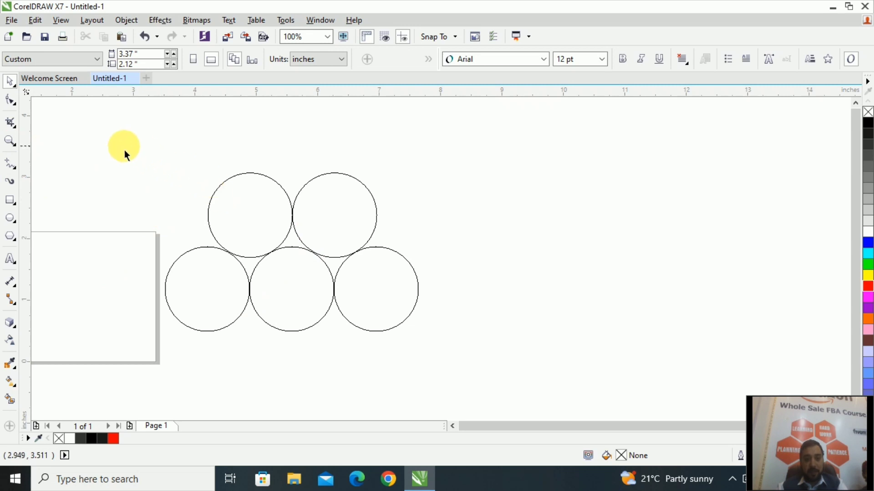
left_click_drag(122, 149, 496, 390)
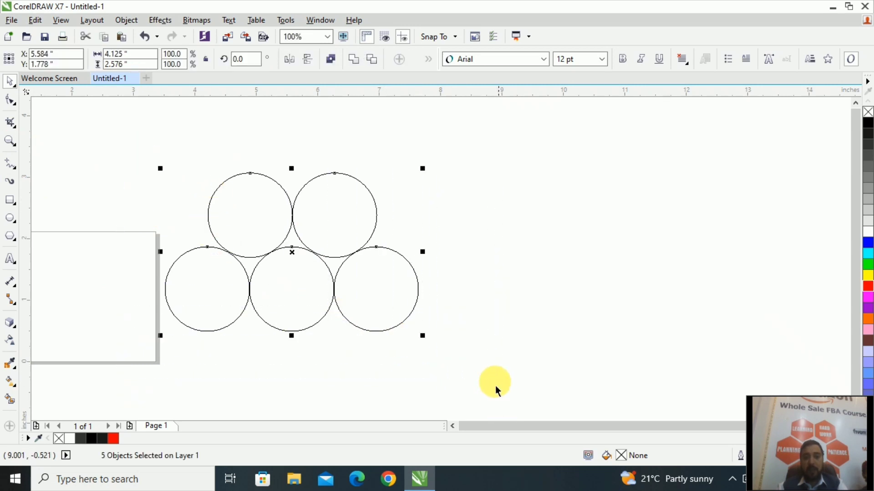
right_click(343, 240)
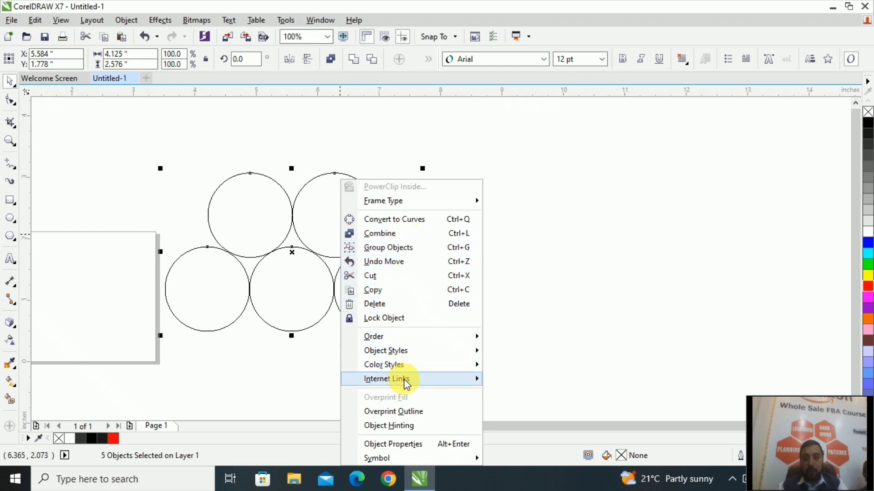
left_click(421, 252)
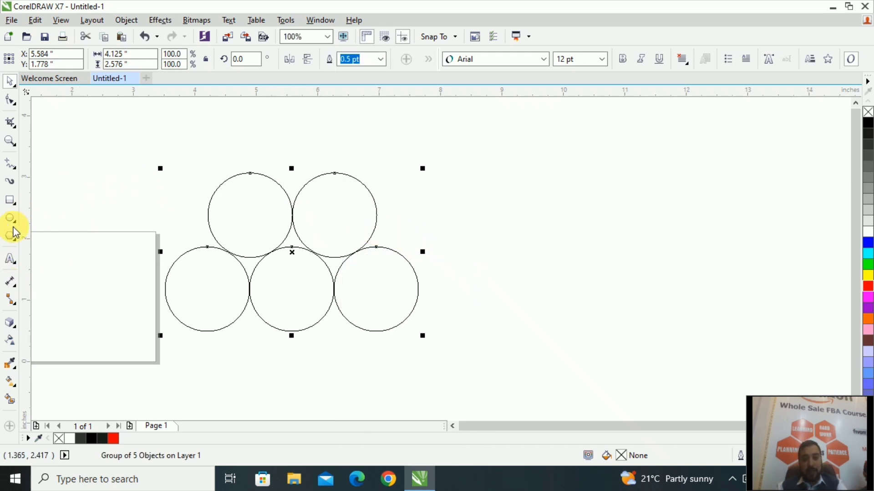
Extrude the circle group to the right and slightly downward, with its vanishing point at about 4.27, -0.35 inches.
left_click(10, 326)
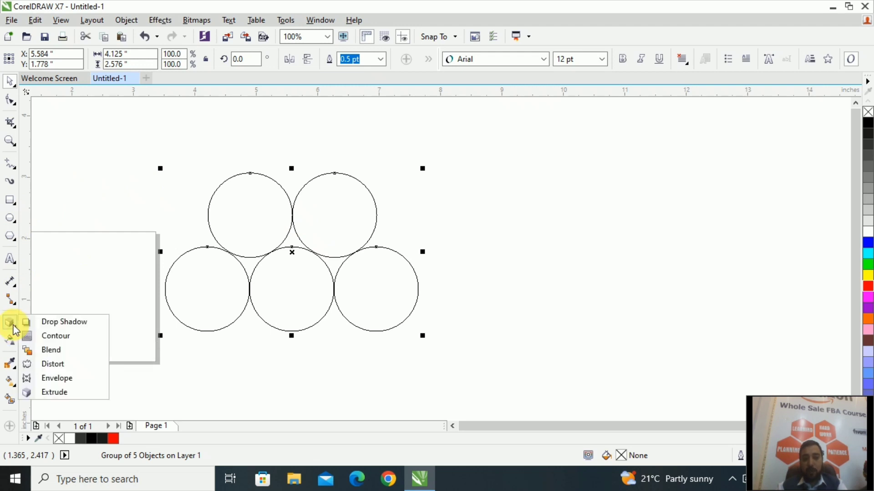
left_click(55, 392)
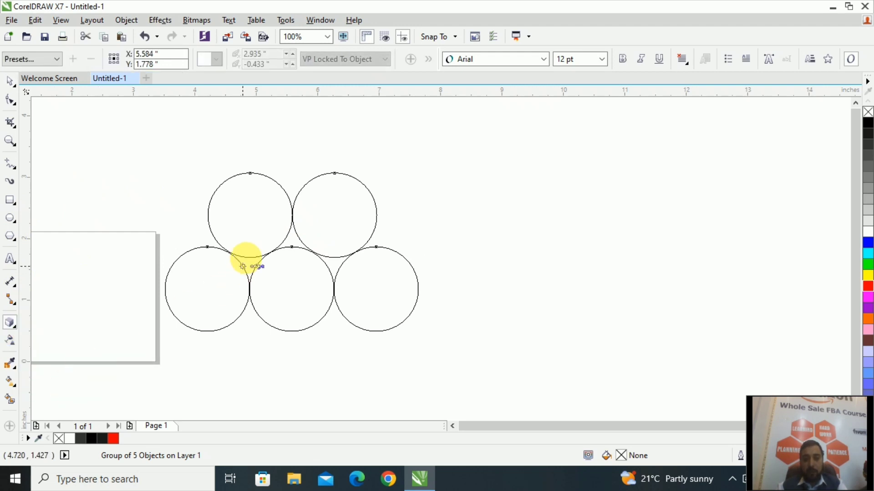
left_click_drag(225, 244, 506, 287)
left_click_drag(528, 286, 555, 273)
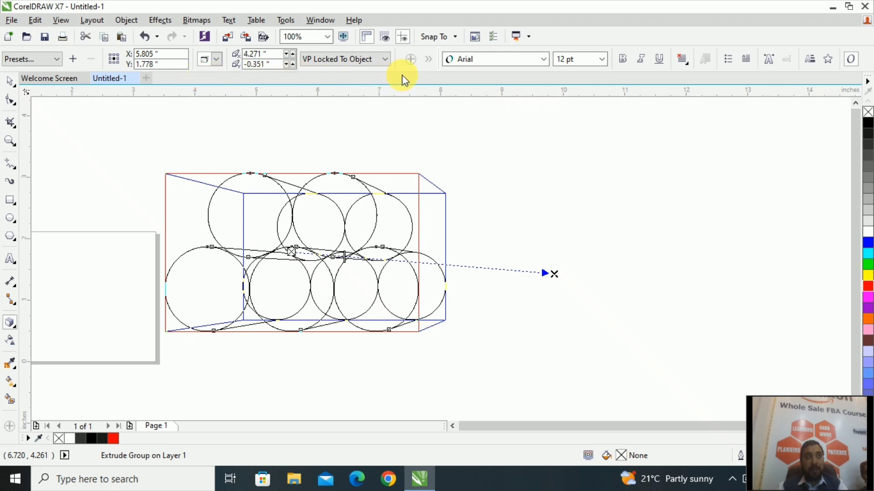
Colour the extrusion with shading from white to black.
left_click(428, 65)
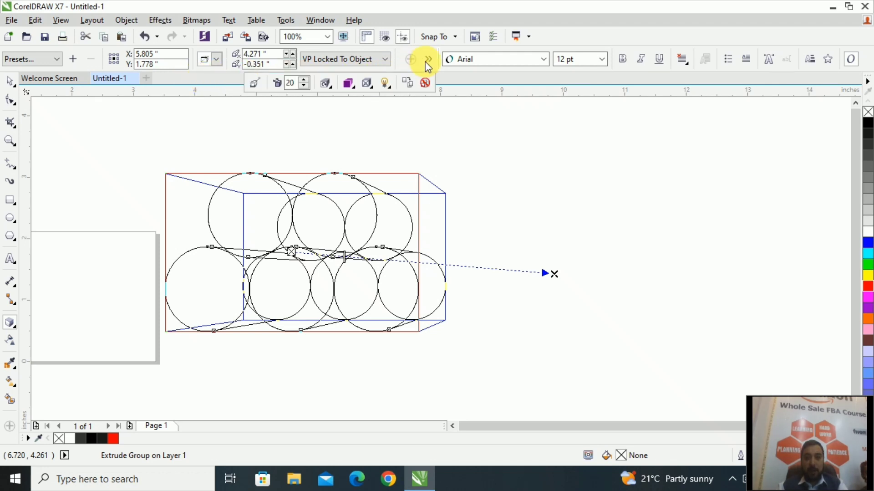
left_click(349, 86)
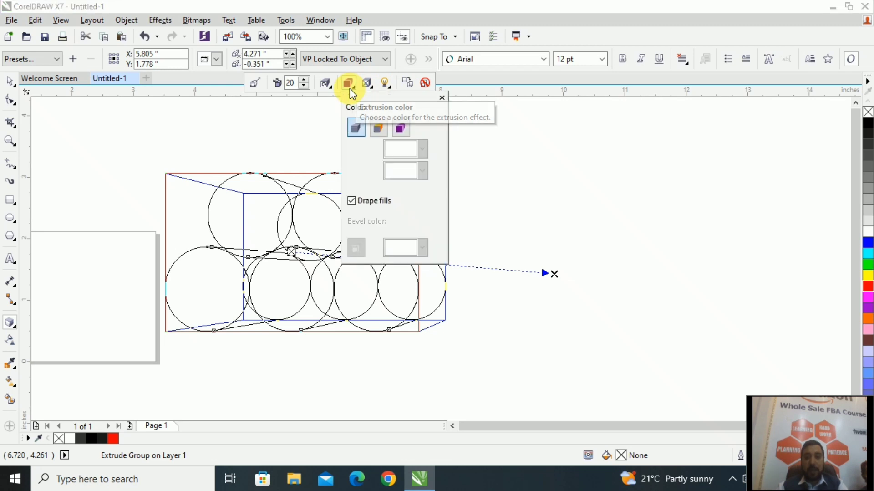
left_click(399, 133)
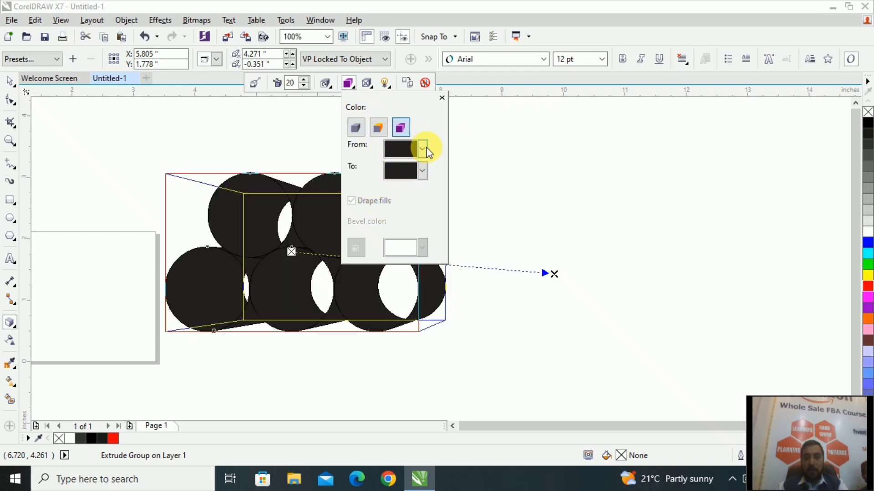
left_click(422, 149)
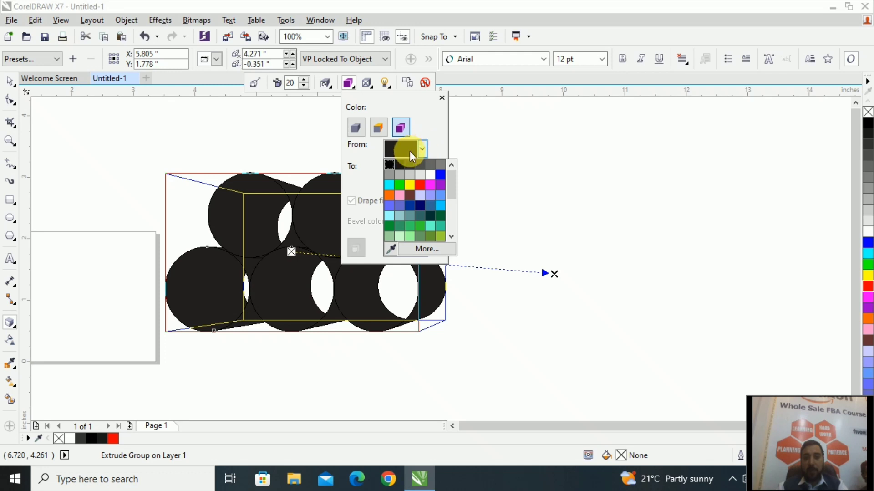
left_click(426, 176)
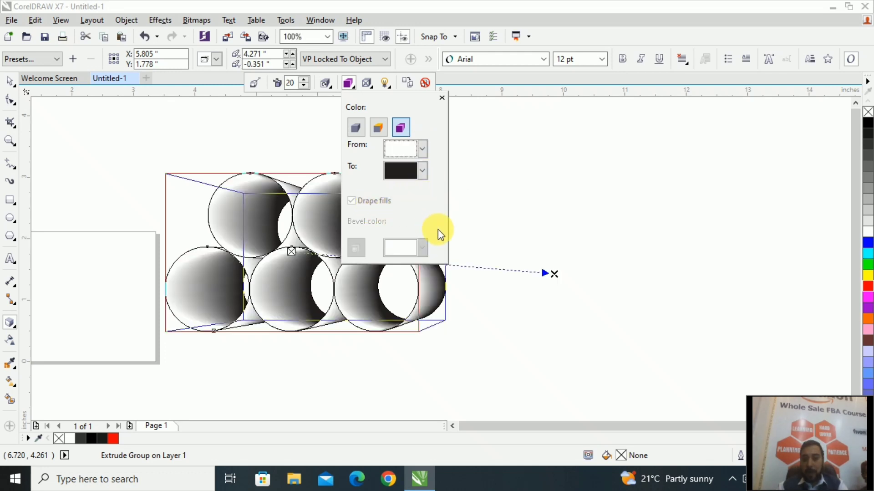
left_click(442, 99)
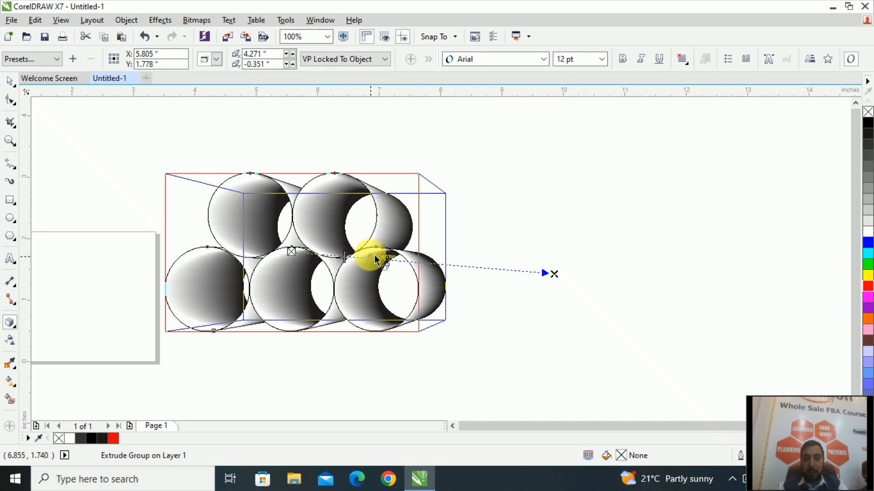
Lengthen the extrusion towards its vanishing point so the circles become longer cylinders, and leave the object deselected.
left_click_drag(345, 259, 396, 264)
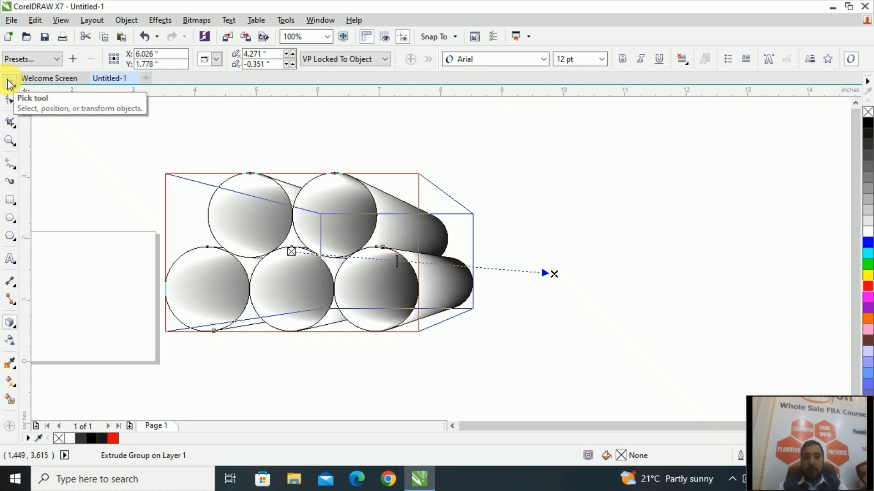
left_click(9, 84)
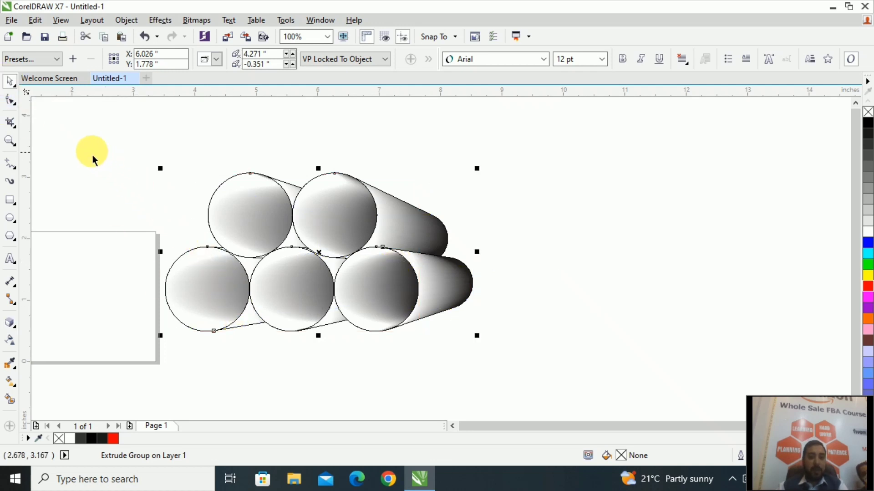
left_click_drag(111, 142, 497, 368)
left_click(537, 376)
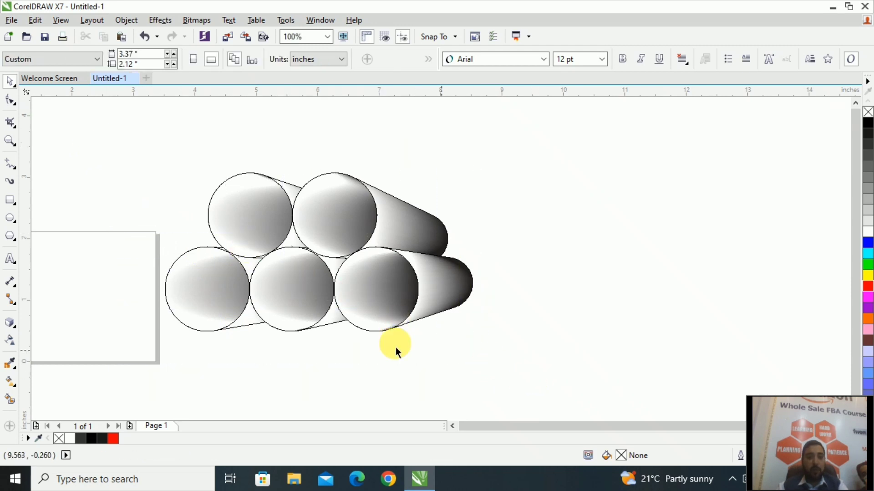
Draw a circle about 4.69 inches in diameter and centre it over the cylinders' far ends, at about X 7.47, Y 1.77 inches.
left_click(11, 219)
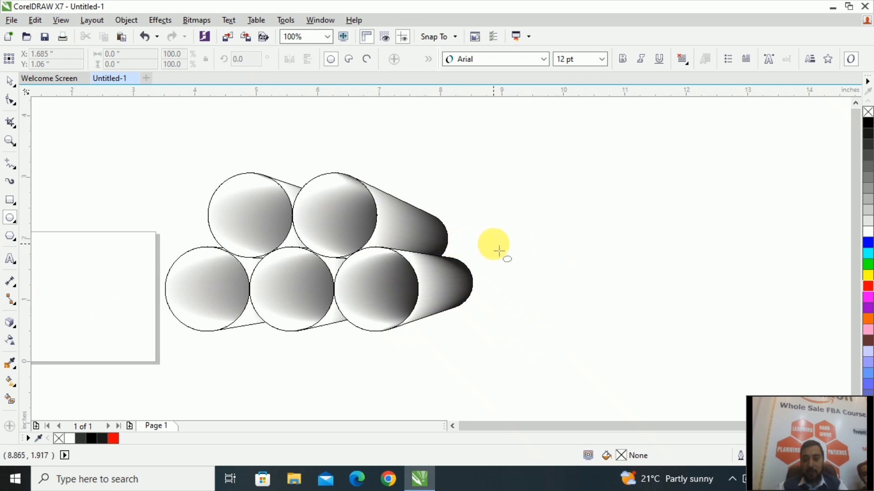
left_click_drag(479, 247, 680, 334)
scroll(679, 335, "down", 3)
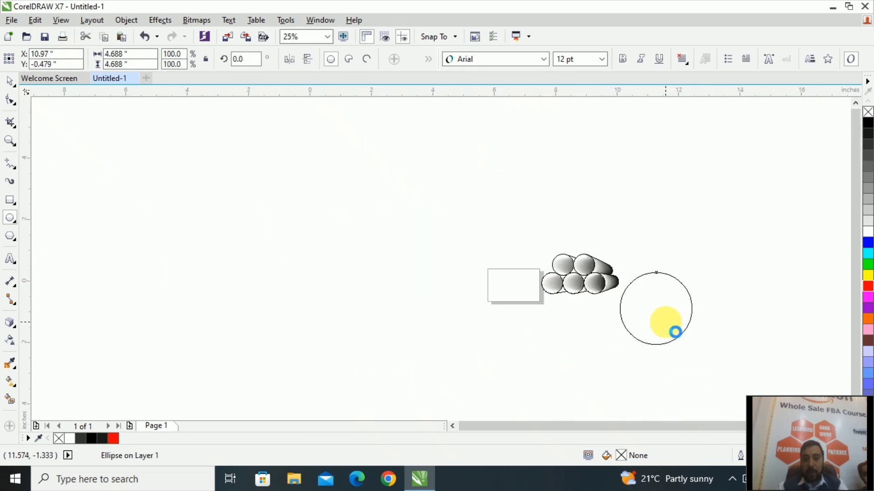
scroll(674, 331, "up", 1)
left_click(10, 81)
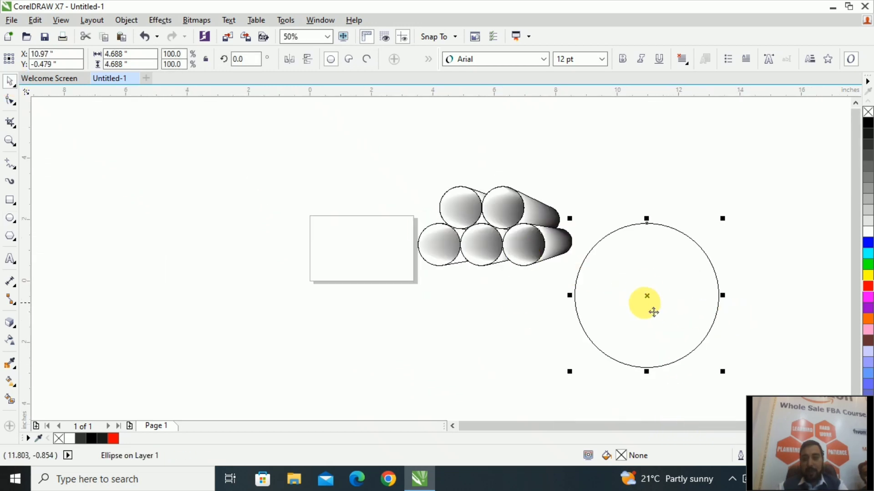
left_click_drag(649, 296, 549, 236)
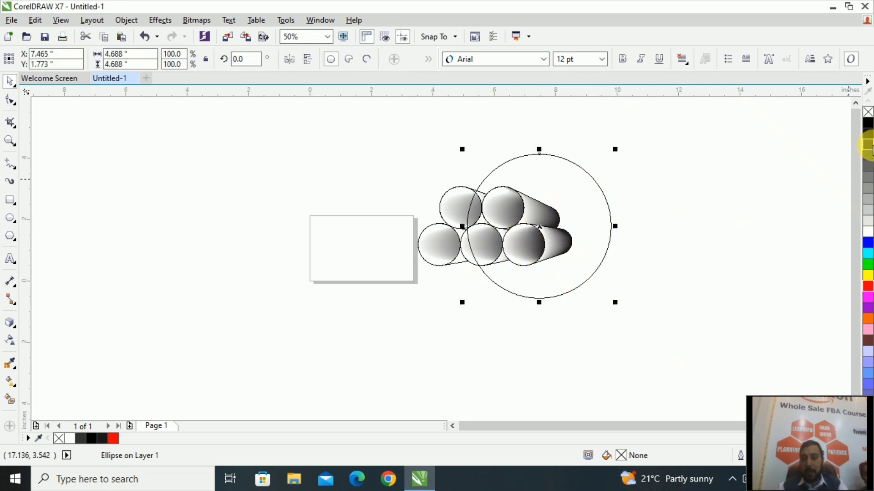
Fill the large circle with black and send it to the back of the page, behind the cylinders.
left_click(867, 123)
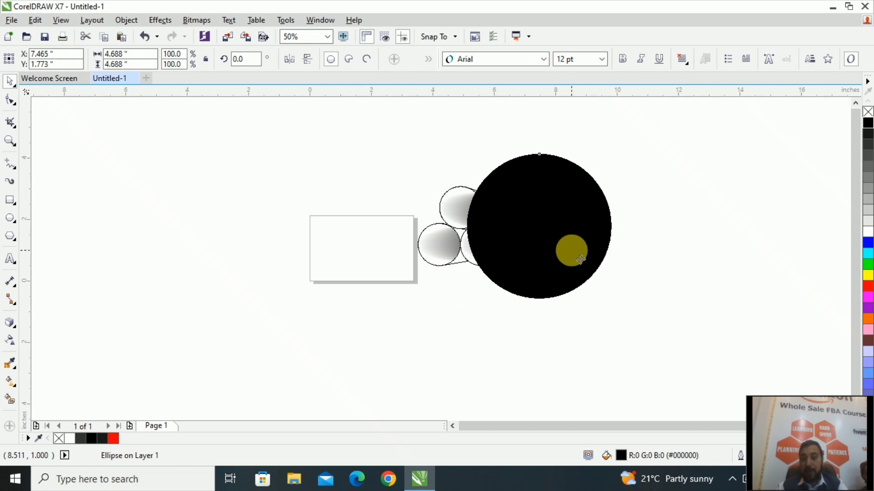
right_click(573, 250)
mouse_move(632, 326)
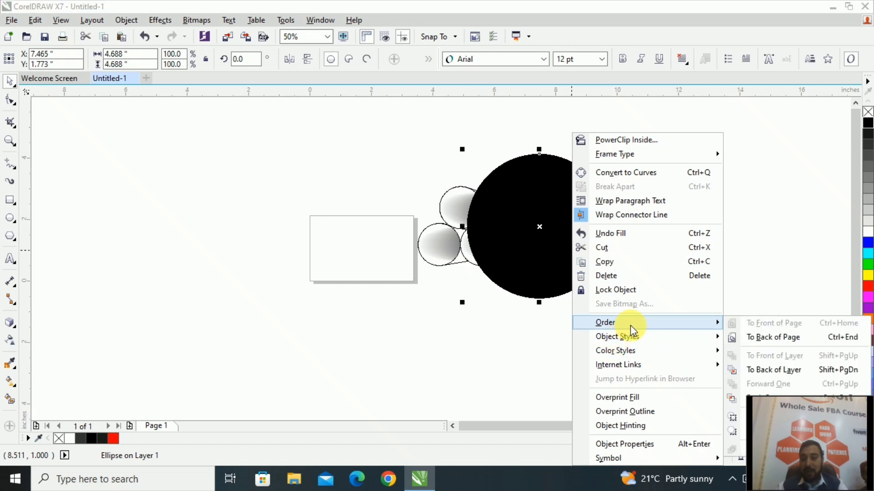
left_click(806, 345)
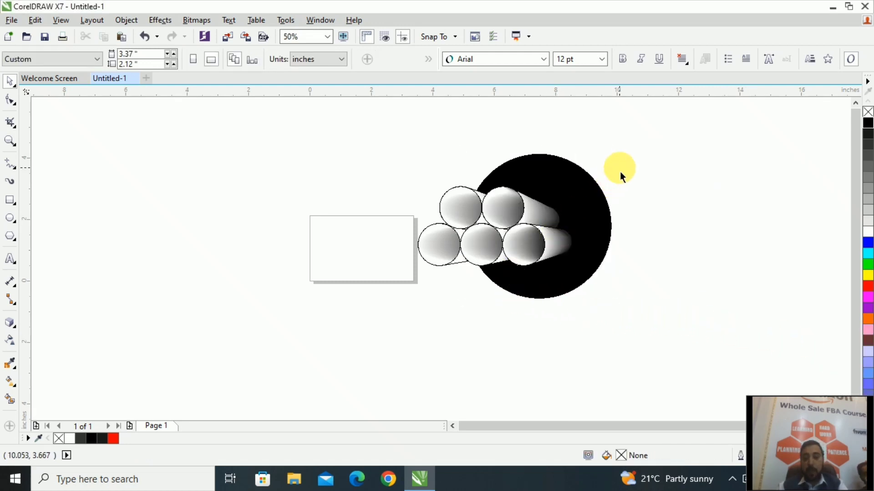
Remove the black fill from the large circle, keeping only its outline.
scroll(620, 172, "up", 1)
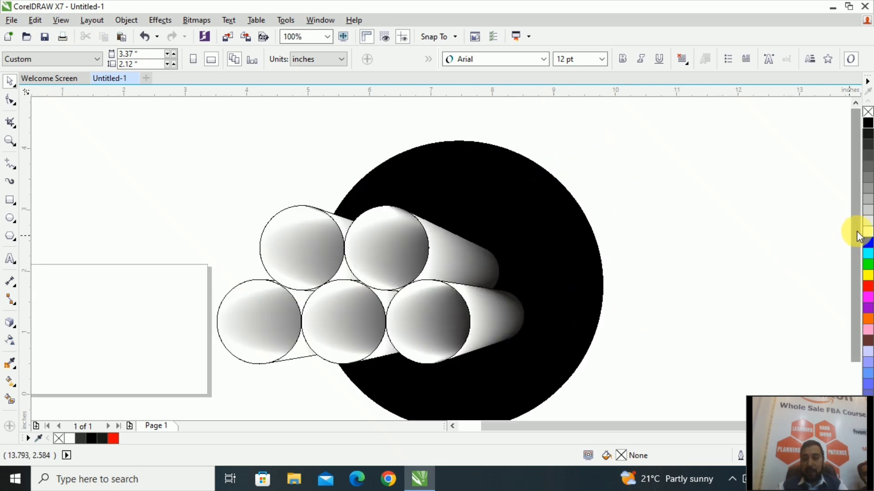
scroll(858, 236, "down", 1)
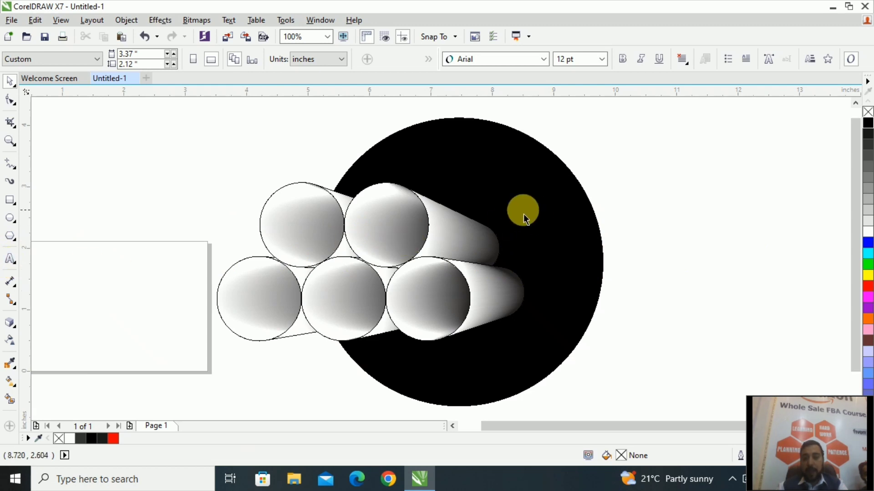
left_click(508, 196)
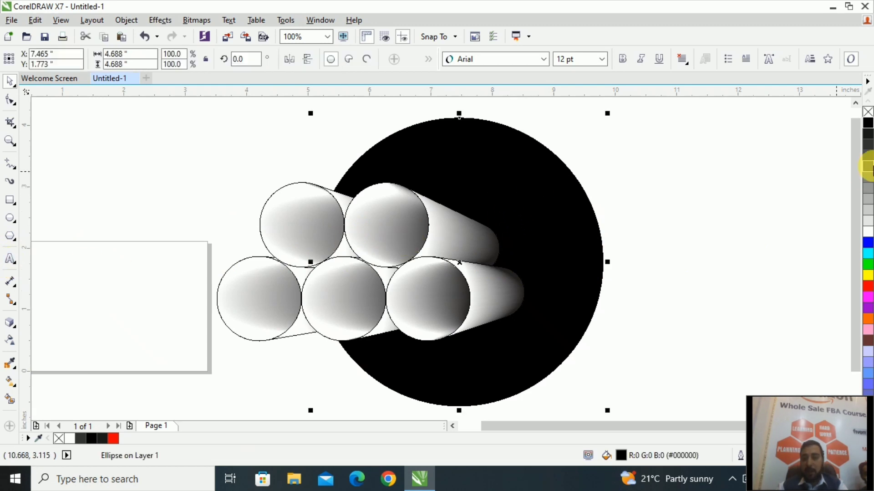
left_click(867, 111)
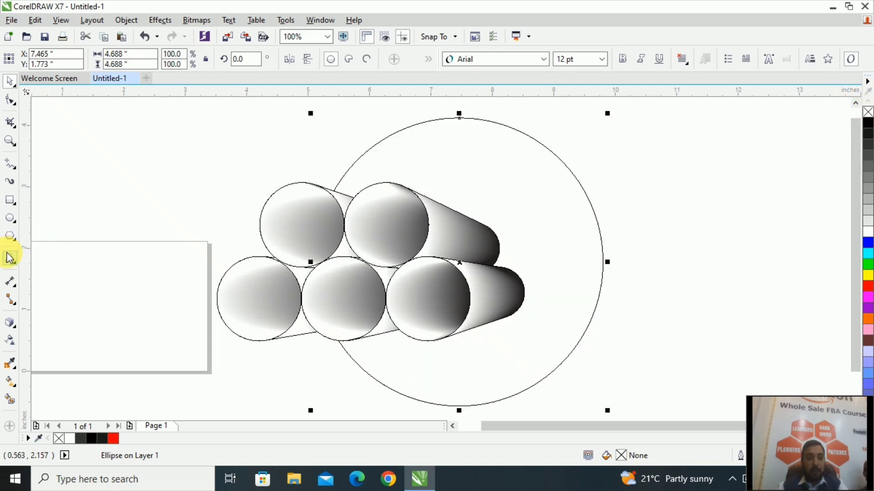
Add the text "PERFECT INSTITUTE OF SCIENCE & TECHNOLOGY BATKHELA" along the outside of the large circle's outline.
left_click(10, 258)
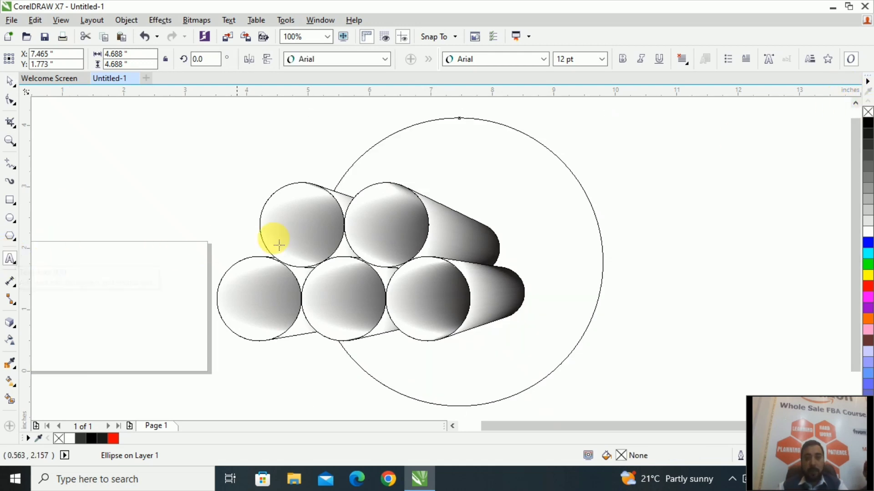
left_click(347, 173)
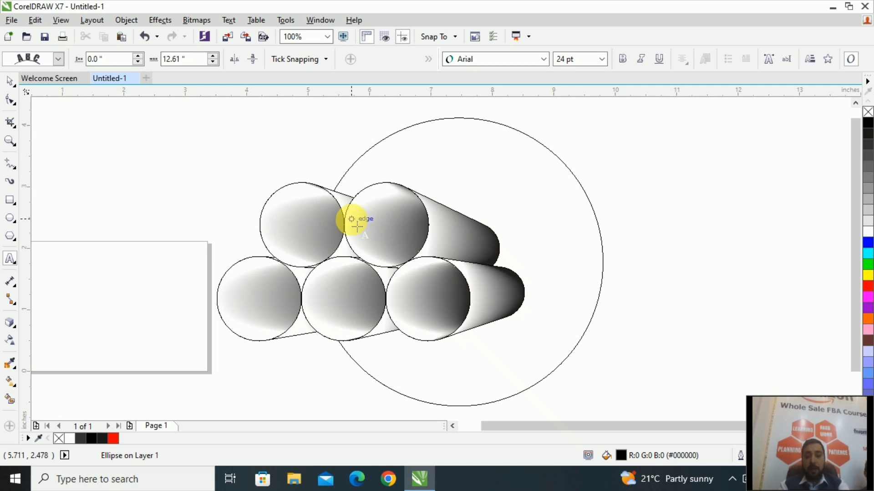
type("PERFE")
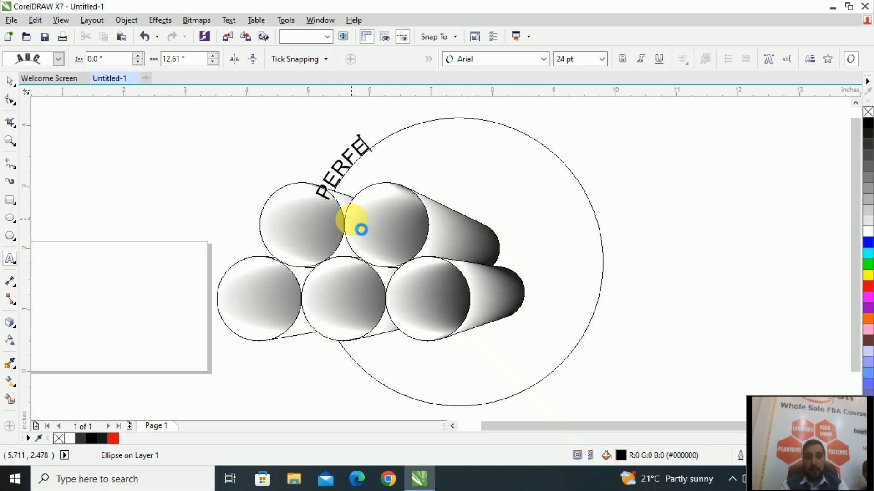
type("CT IN")
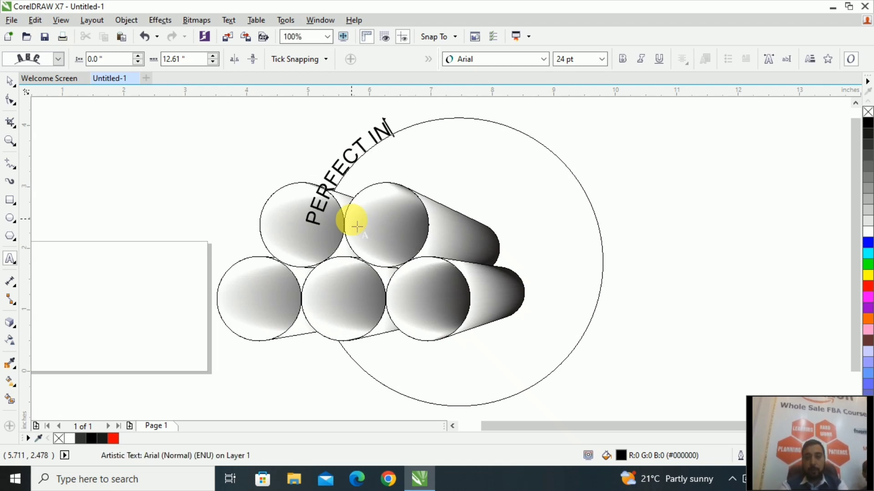
type("STITUTE OF SCIEN")
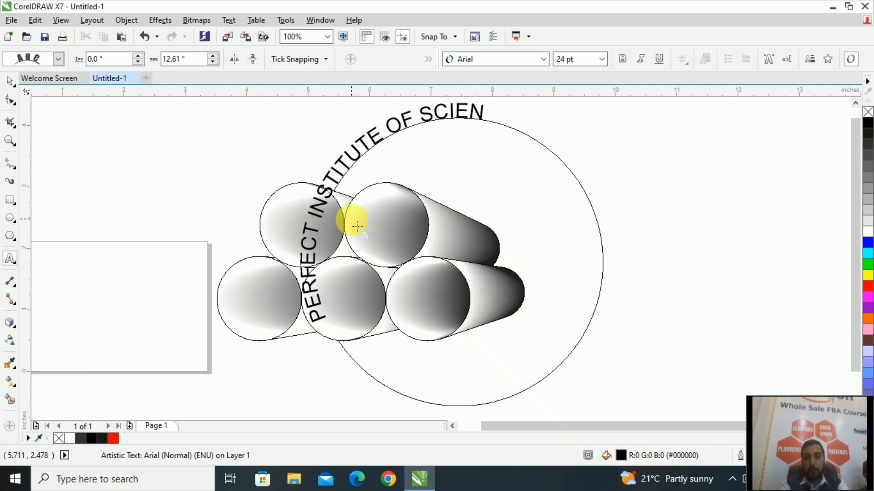
type("CE & ")
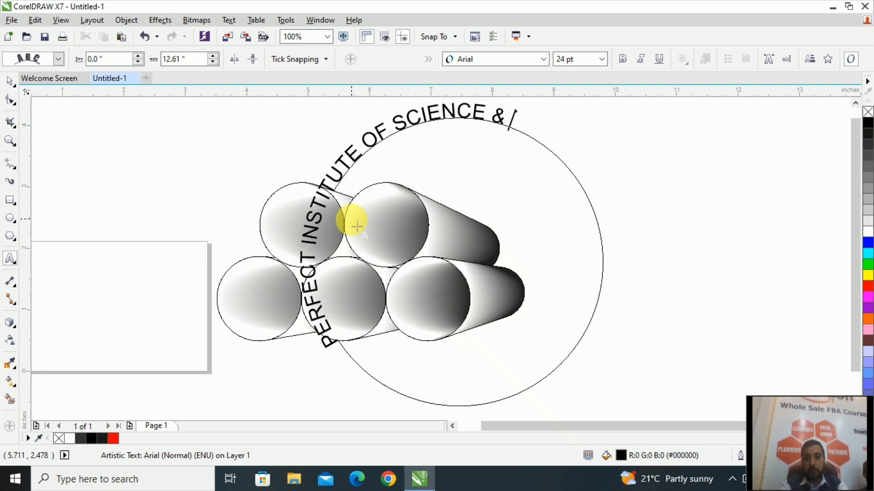
type("TECHNOL")
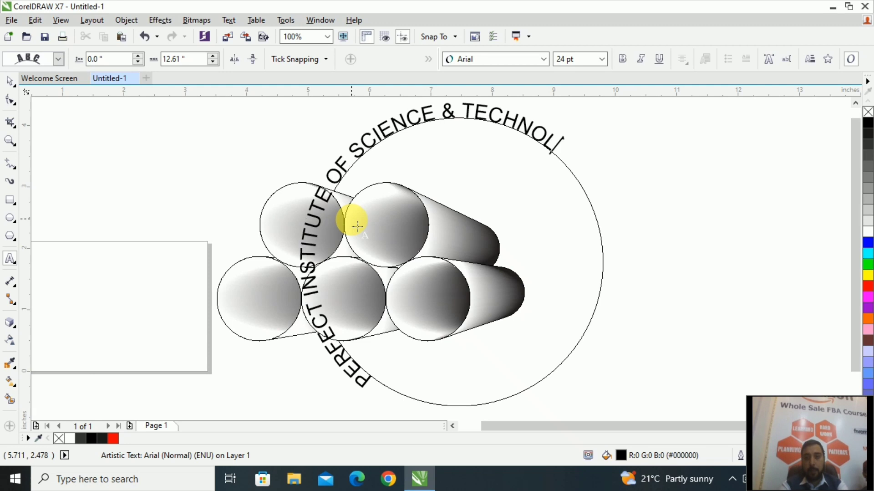
type("OGY BATKHELA")
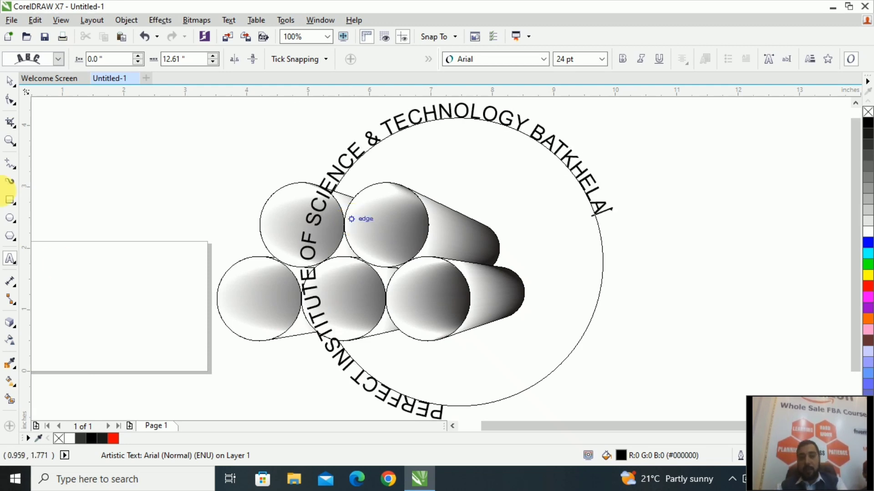
Change the font of the text around the large circle to Eras Bold ITC.
left_click(10, 82)
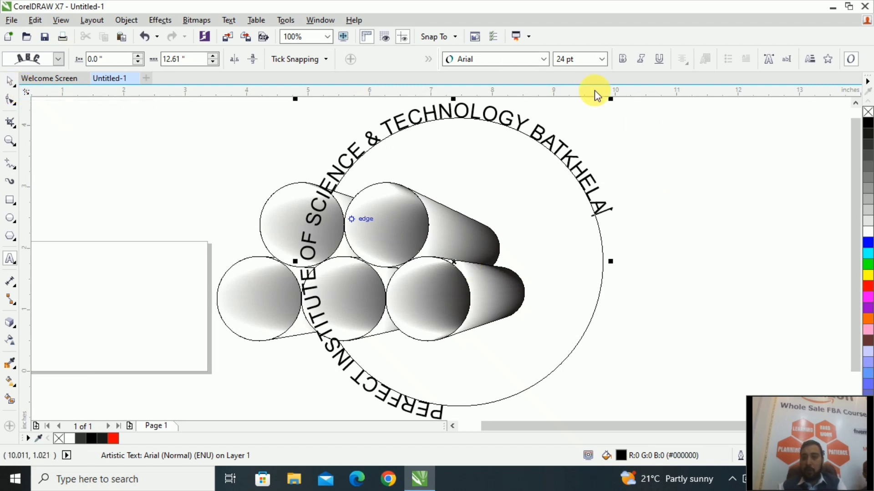
left_click(9, 81)
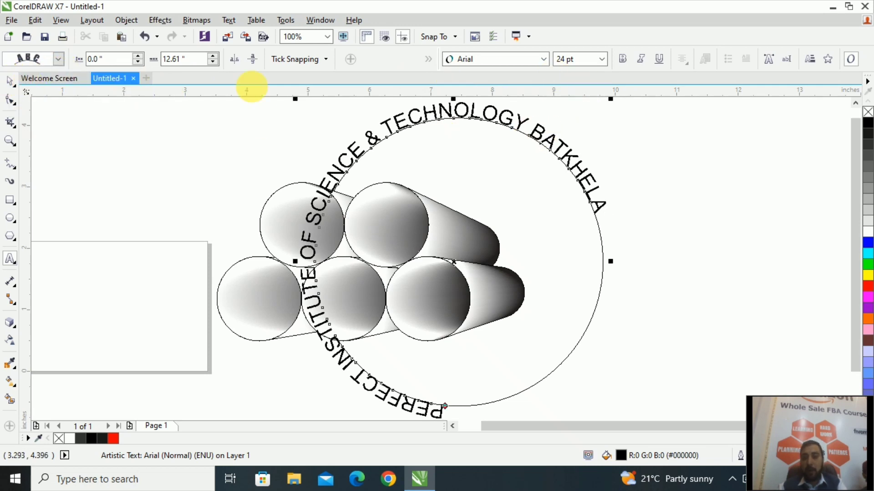
left_click(546, 61)
mouse_move(539, 94)
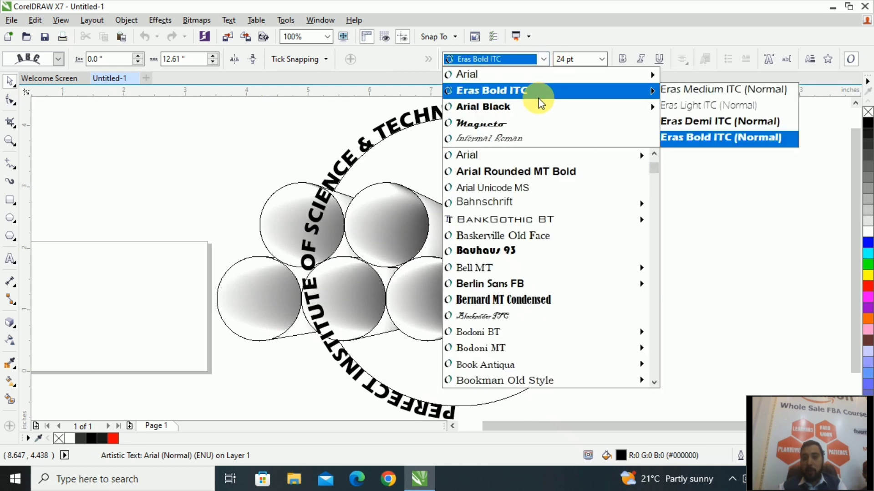
left_click(539, 96)
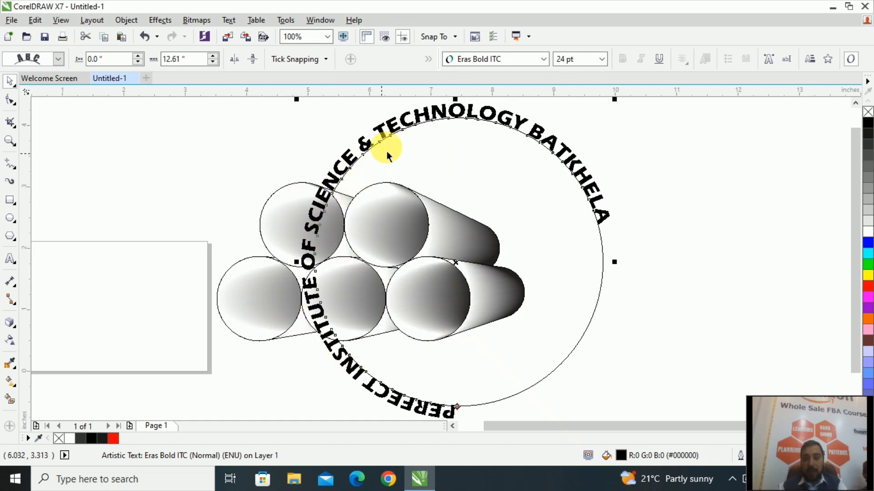
Reposition the curved text clockwise around the large circle, at a 0.25-inch distance and 2.72-inch offset.
left_click_drag(396, 131, 631, 242)
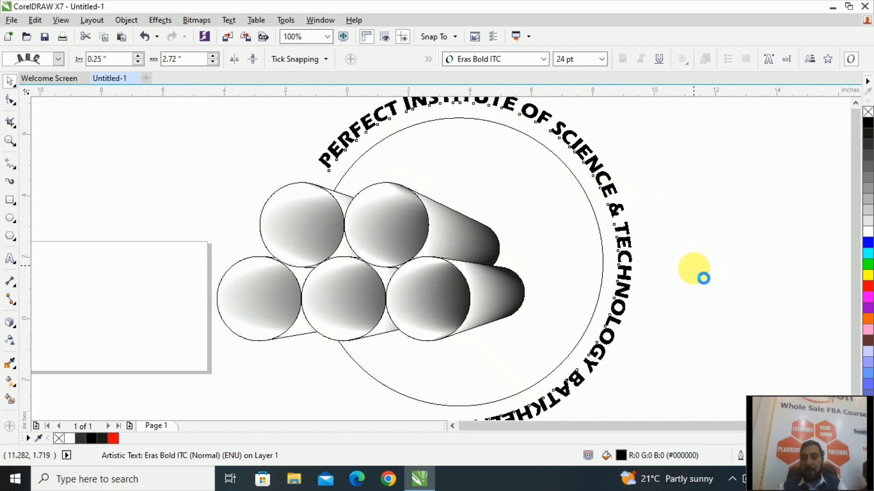
scroll(695, 269, "down", 1)
scroll(686, 258, "up", 1)
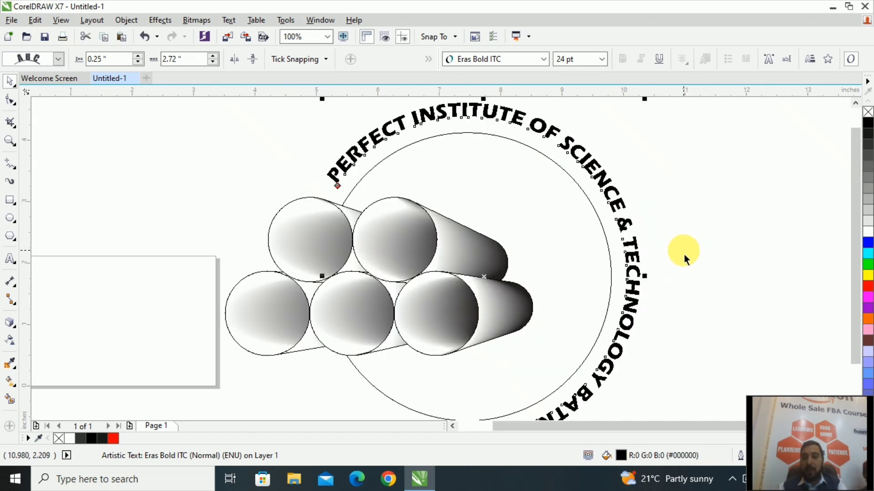
scroll(856, 240, "down", 2)
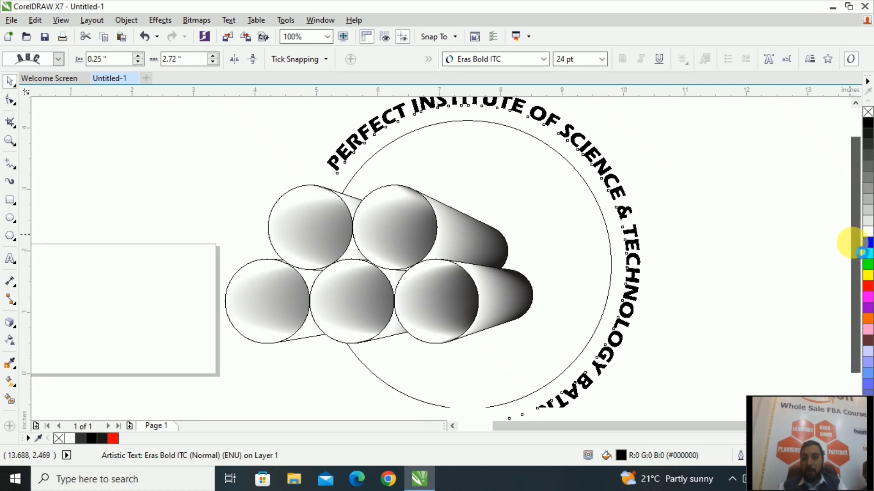
left_click(11, 101)
scroll(382, 204, "down", 1)
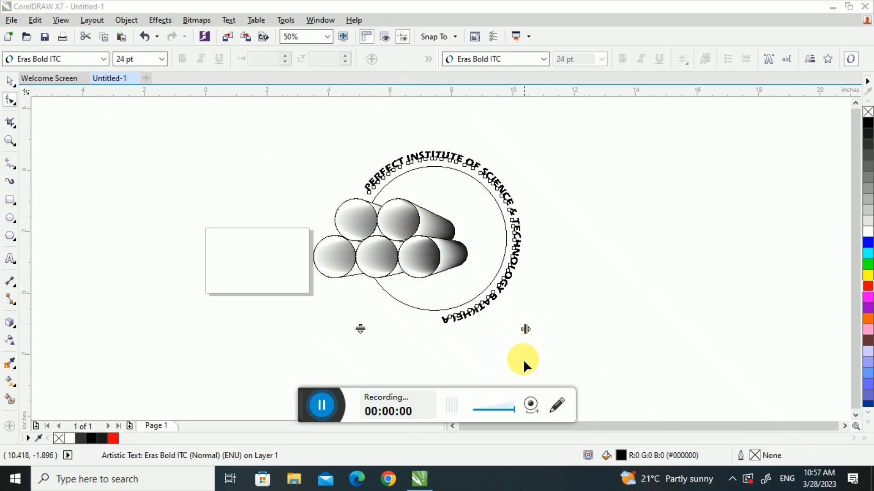
left_click(531, 405)
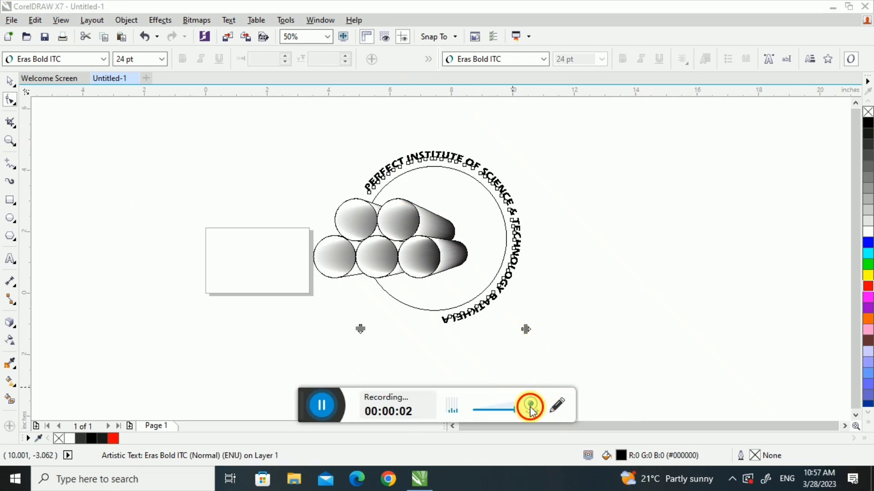
left_click(498, 458)
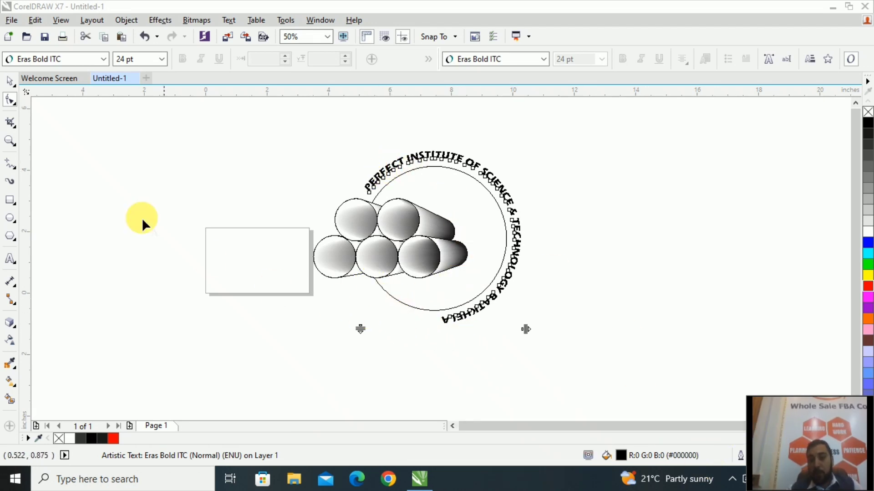
Widen the letter spacing of the curved text with the Shape tool so it wraps around more of the large circle.
left_click(10, 100)
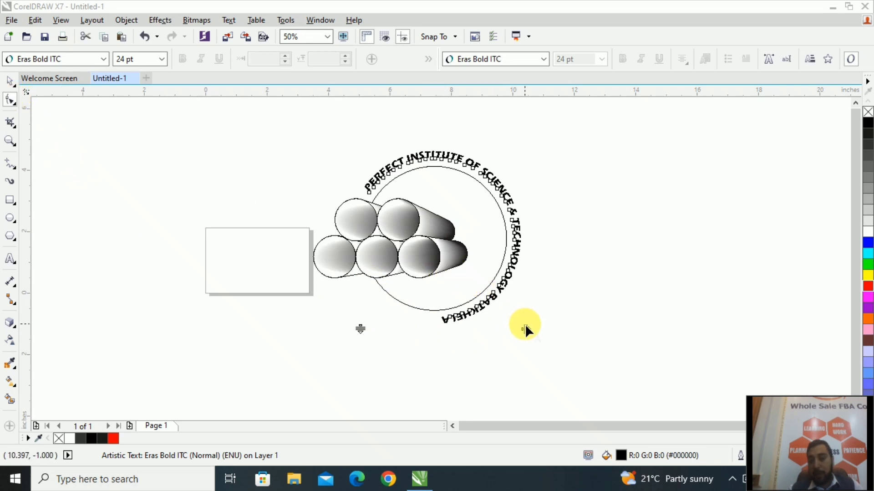
mouse_move(527, 330)
left_mouse_down()
mouse_move(554, 329)
mouse_move(532, 337)
left_mouse_up()
left_click_drag(564, 338, 508, 332)
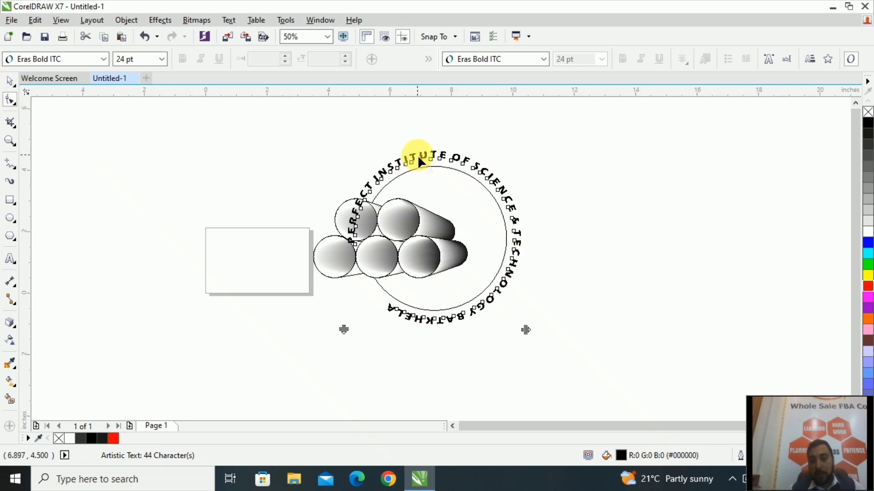
Shift the curved text clockwise and outward from the large circle, to a 0.375-inch distance and 4.272-inch offset.
left_click(9, 82)
left_click(471, 169)
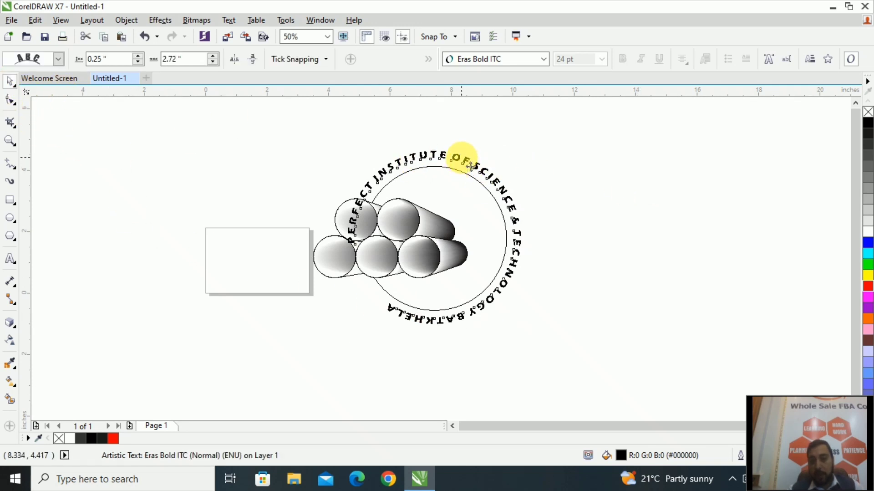
left_click_drag(470, 167, 504, 172)
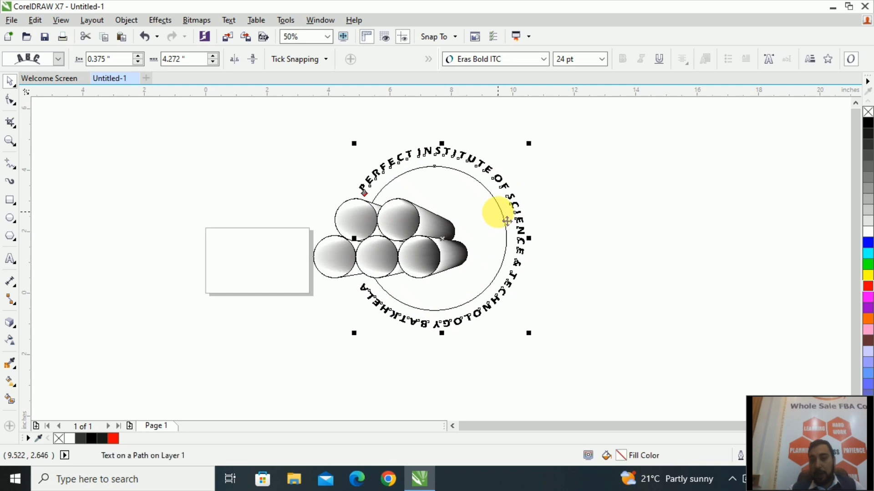
Fill the large circle behind the cylinders with black and clear the selection.
left_click(501, 248)
left_click(503, 248)
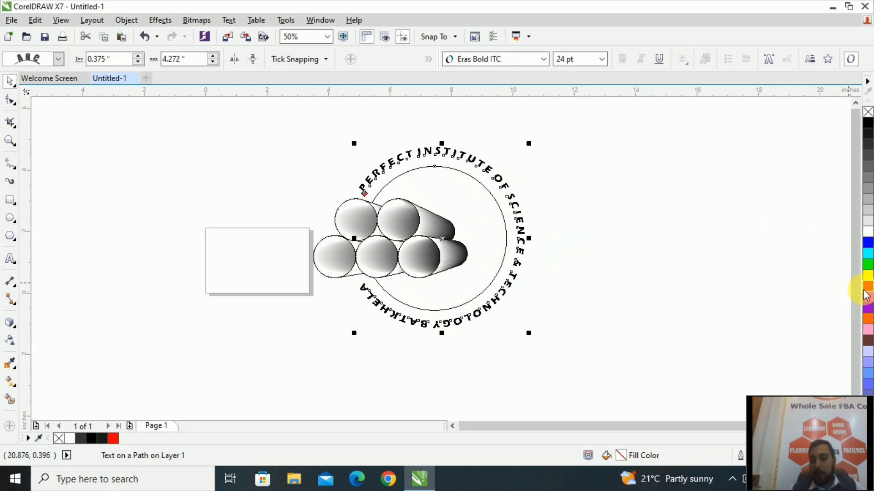
left_click(869, 127)
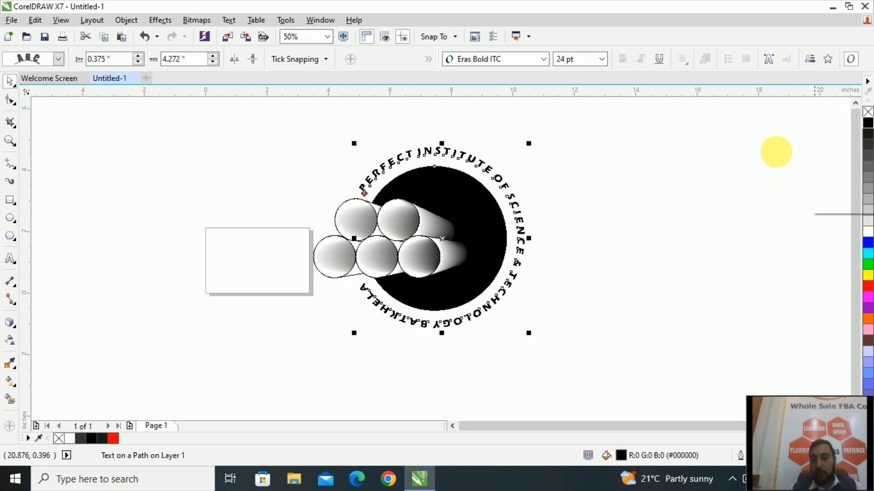
left_click(349, 354)
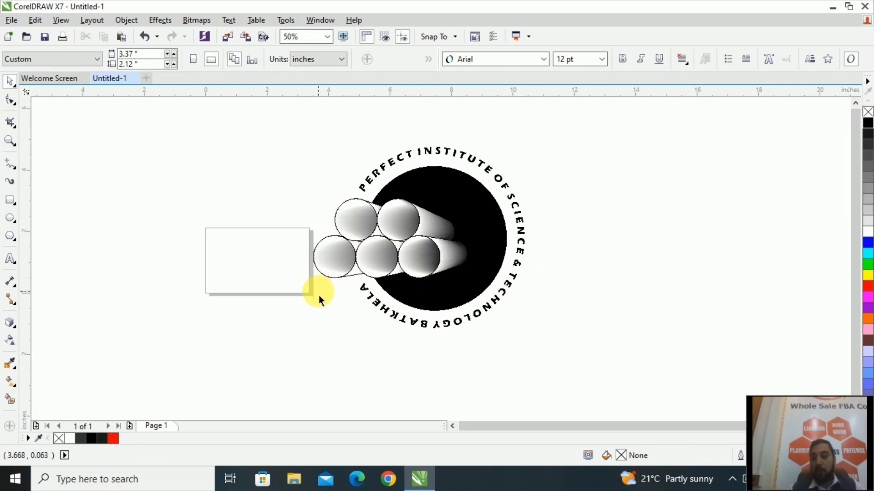